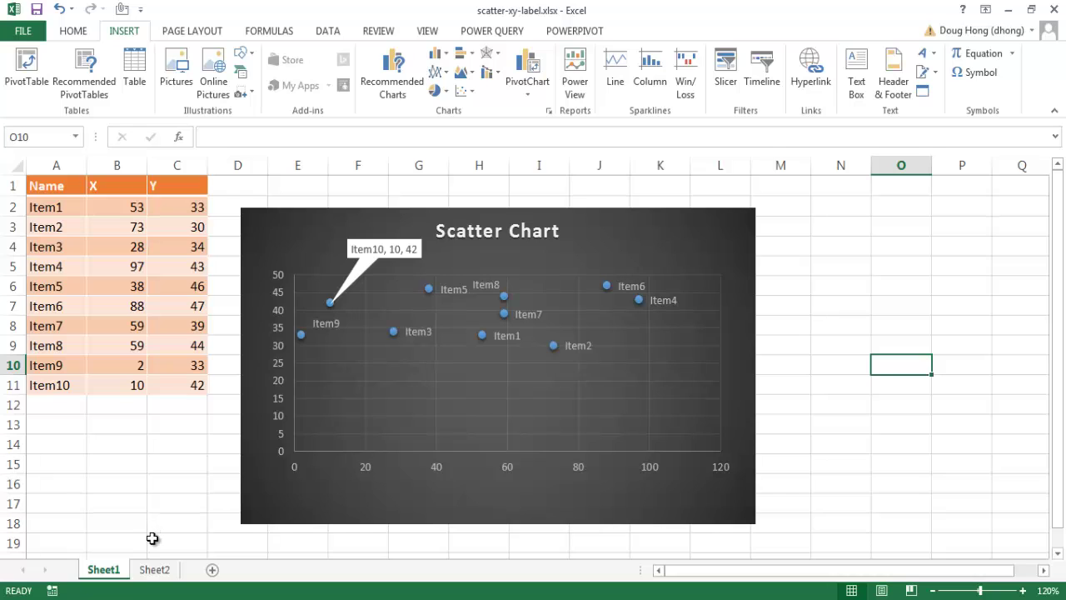
Insert a markers-only scatter chart from the Name, X and Y table on Sheet2.
left_click(154, 569)
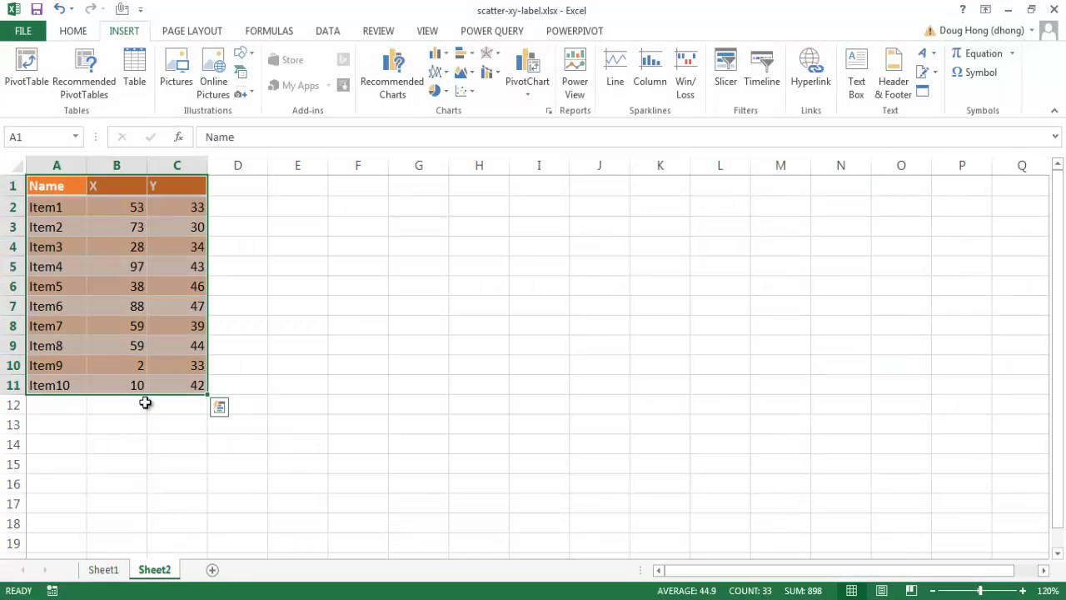
left_click(297, 312)
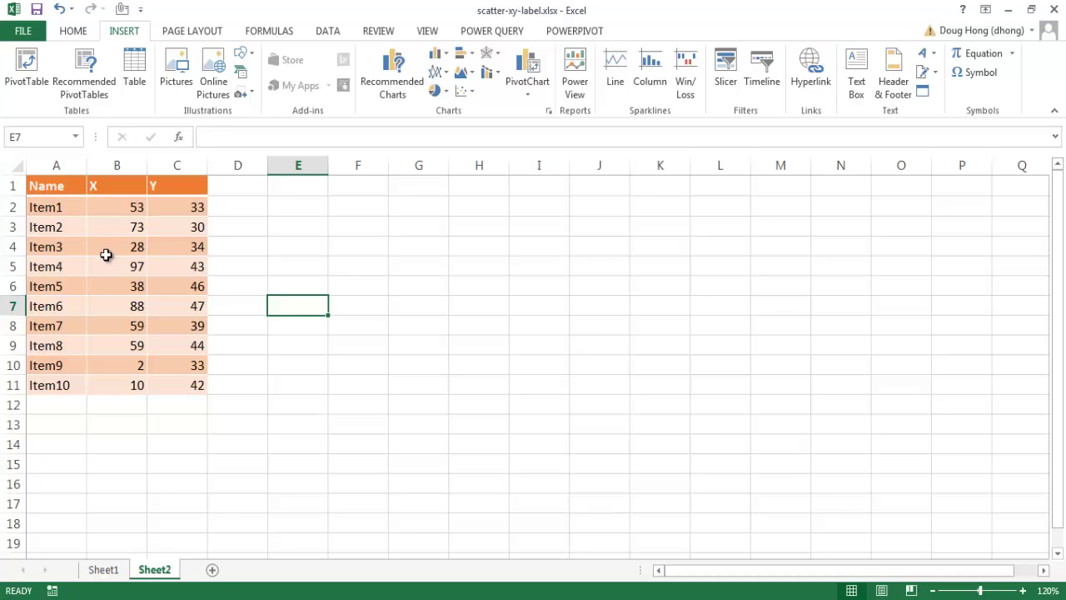
left_click(110, 254)
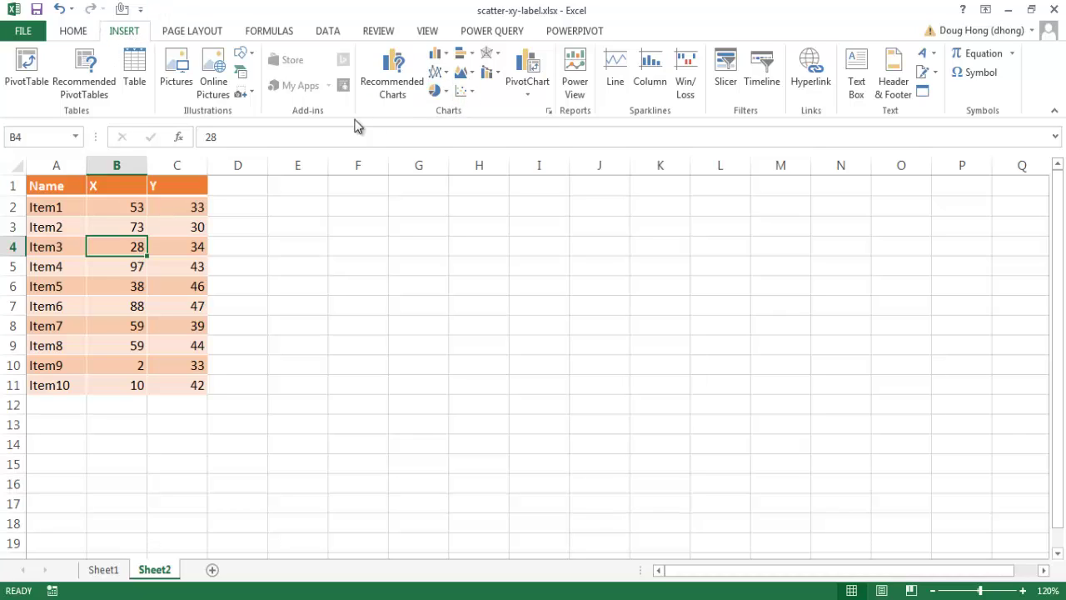
left_click(465, 95)
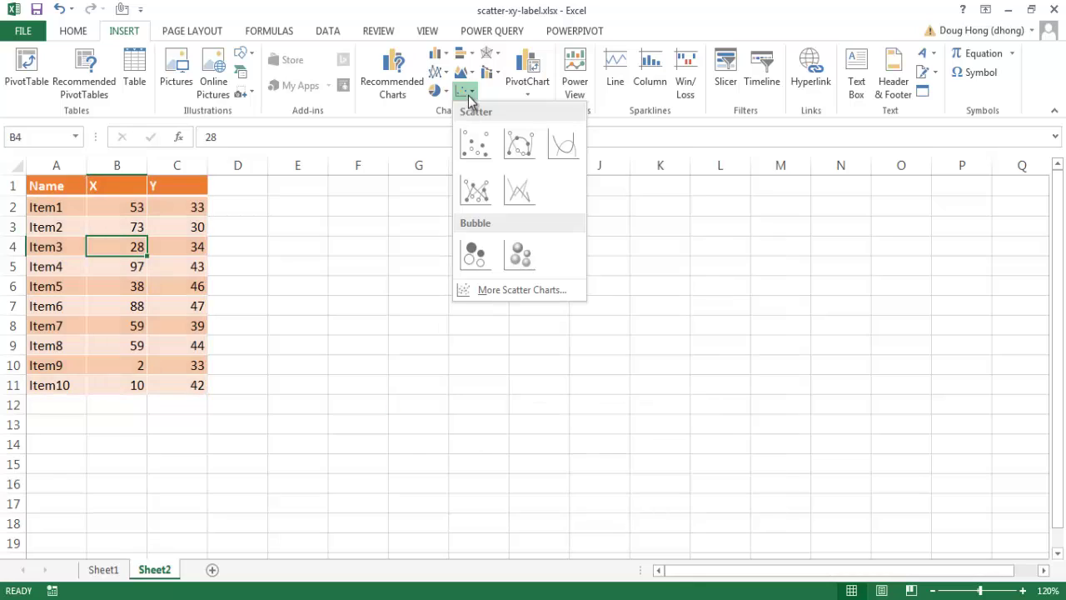
left_click(473, 143)
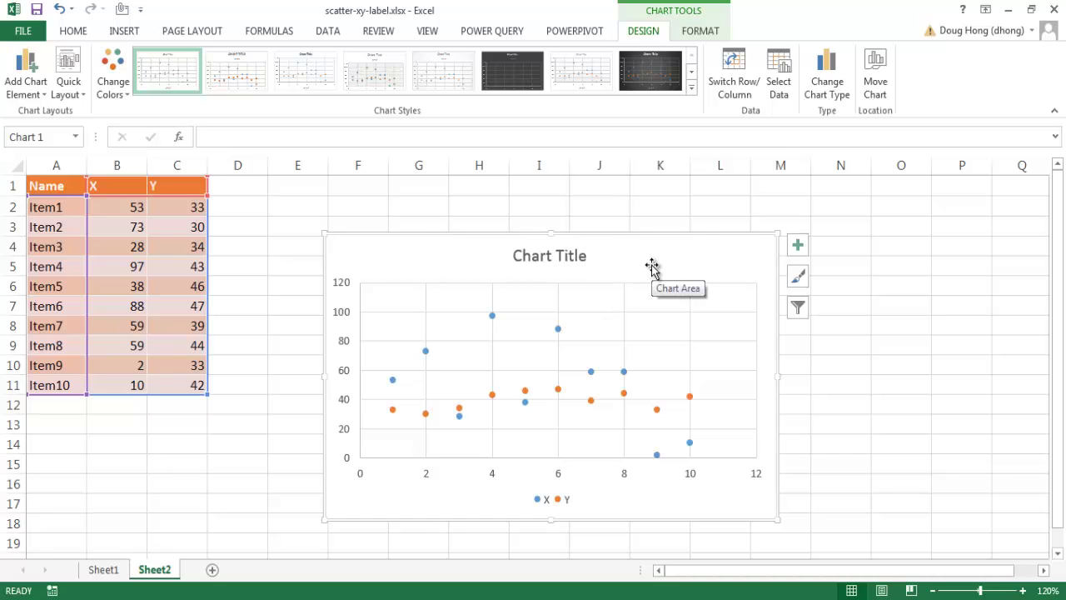
Remove the Y series from the scatter chart's data source.
left_click(779, 79)
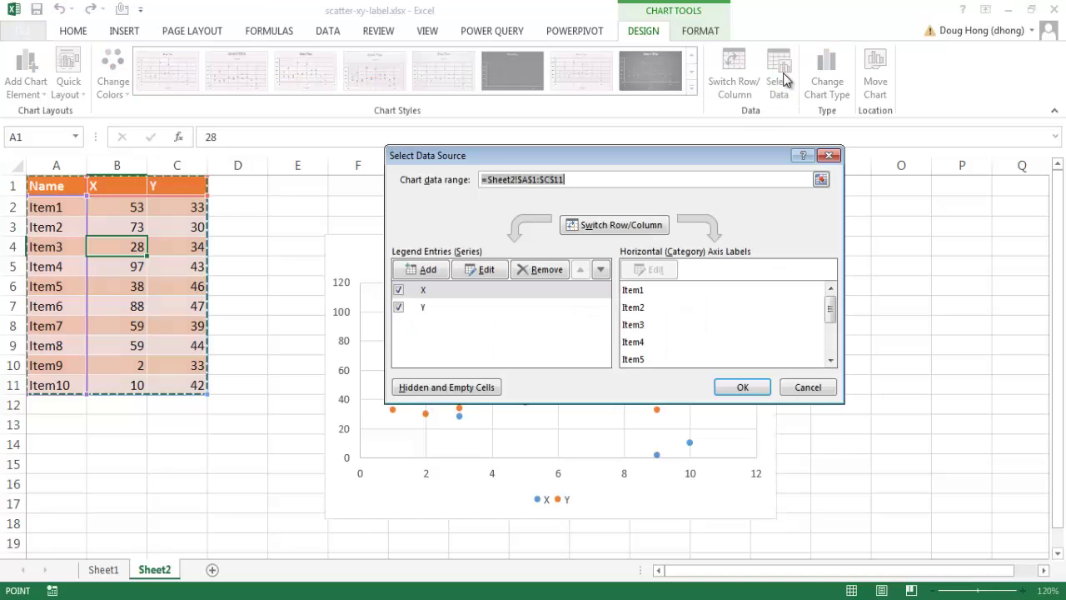
left_click(423, 308)
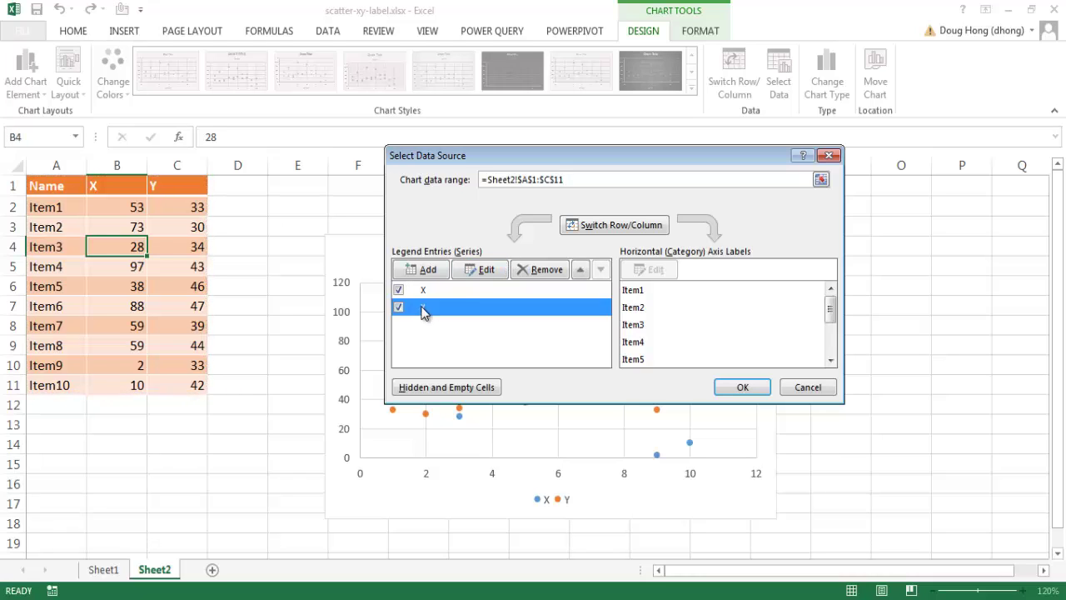
left_click(533, 271)
left_click(463, 293)
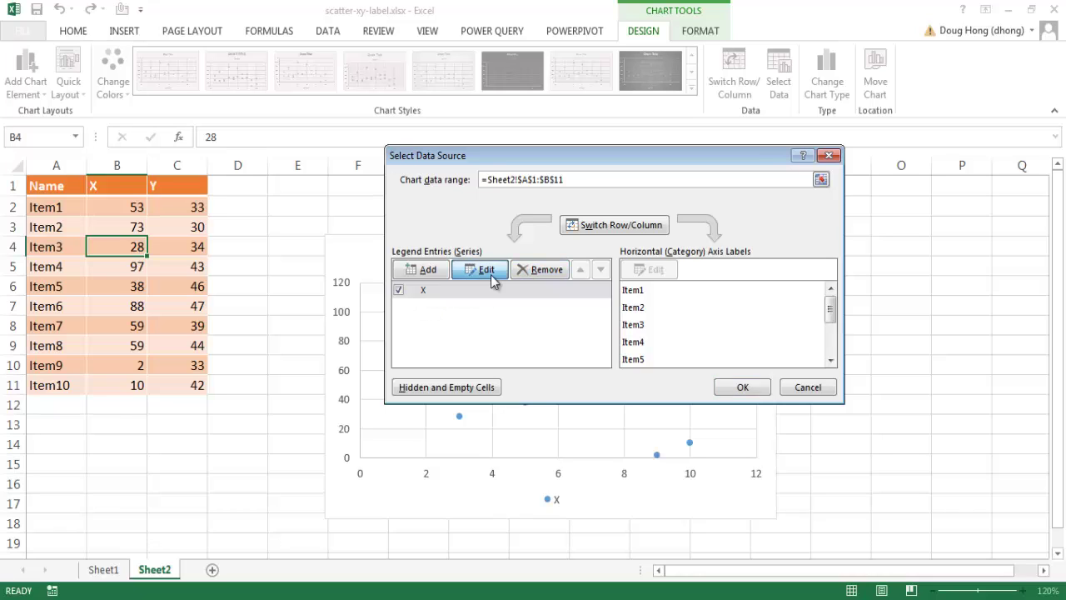
Edit the remaining X series to take its name from cell A1 and its X values from B2:B11.
left_click(493, 271)
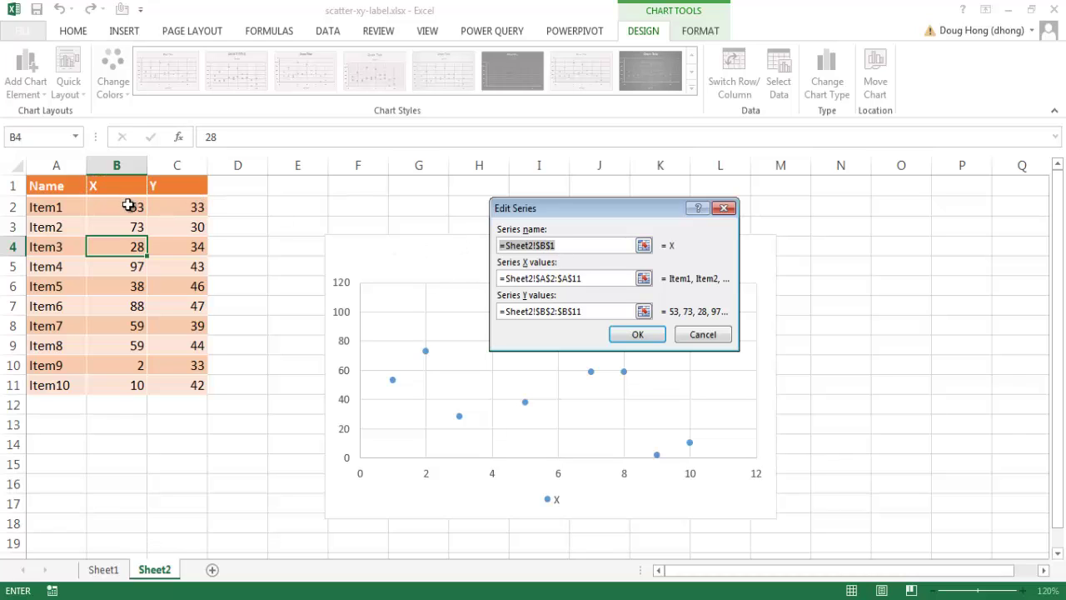
left_click(46, 186)
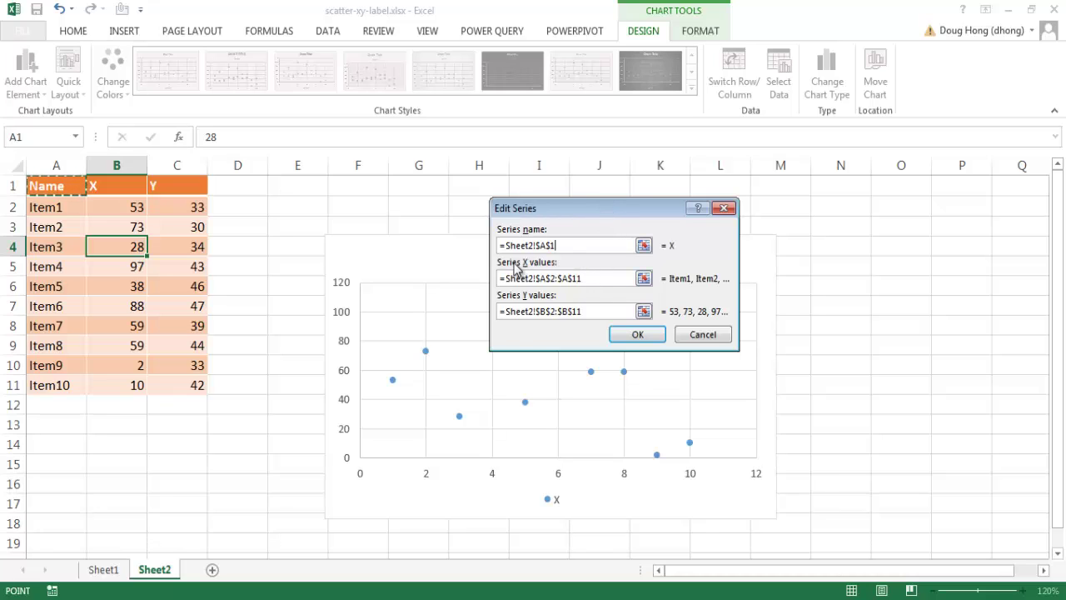
left_click(643, 278)
left_click_drag(115, 209, 120, 381)
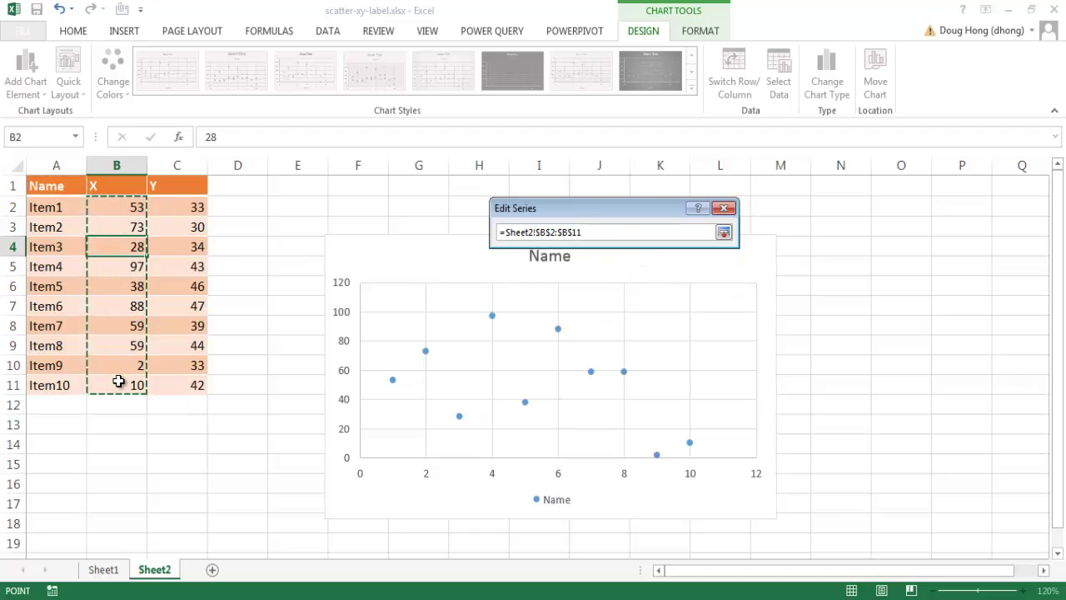
left_click(724, 233)
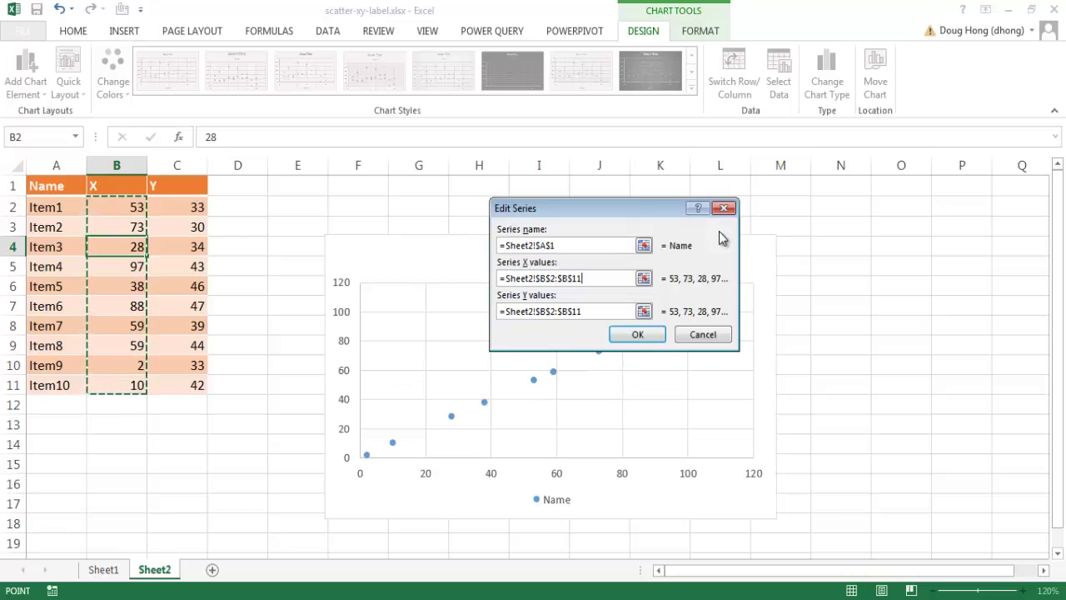
left_click_drag(602, 311, 391, 324)
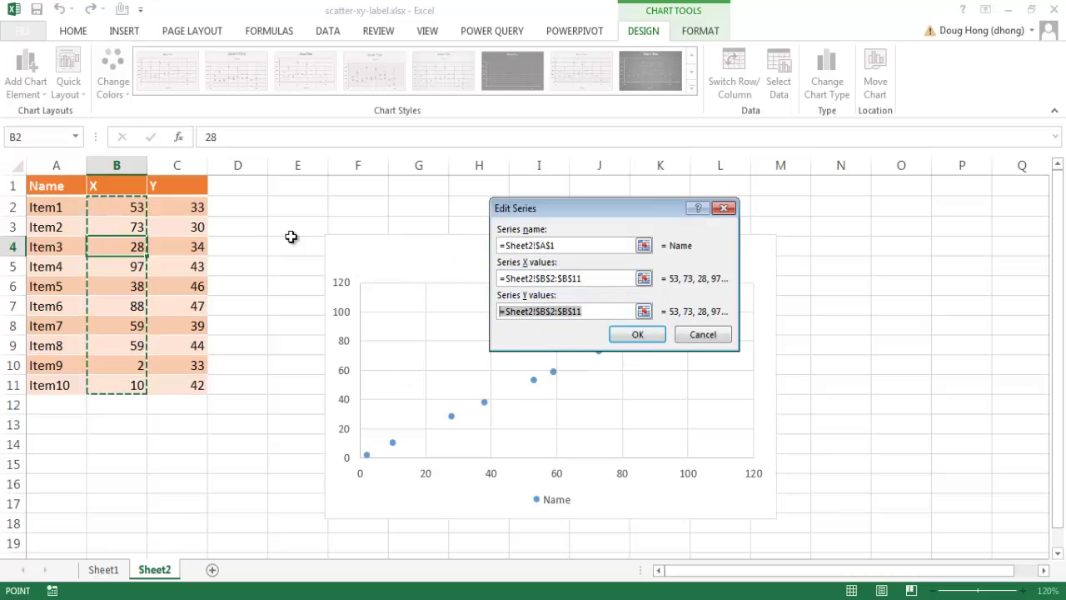
left_click_drag(190, 209, 184, 387)
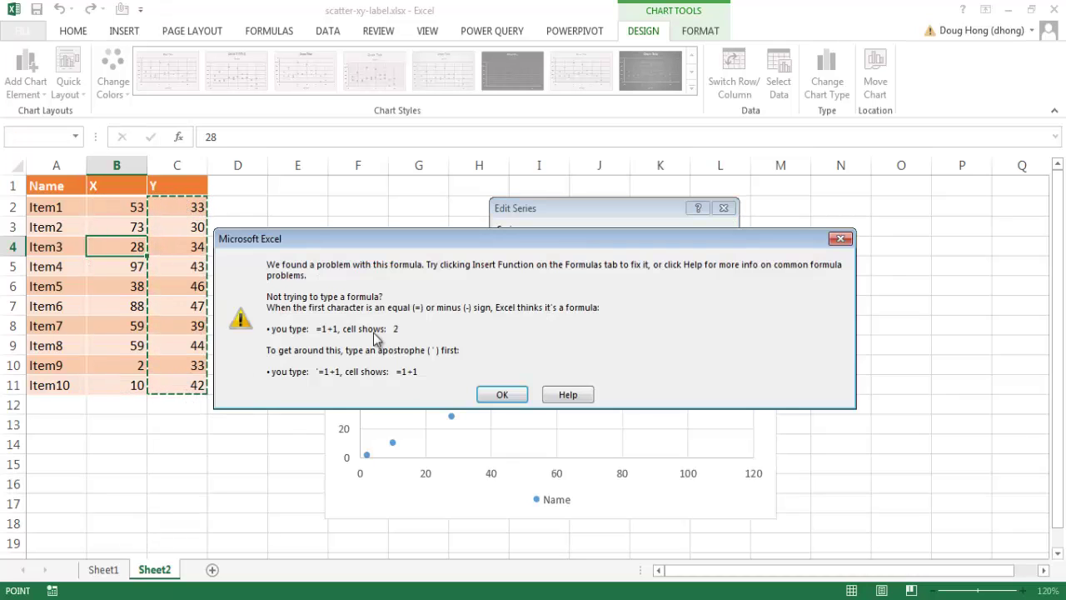
left_click(503, 397)
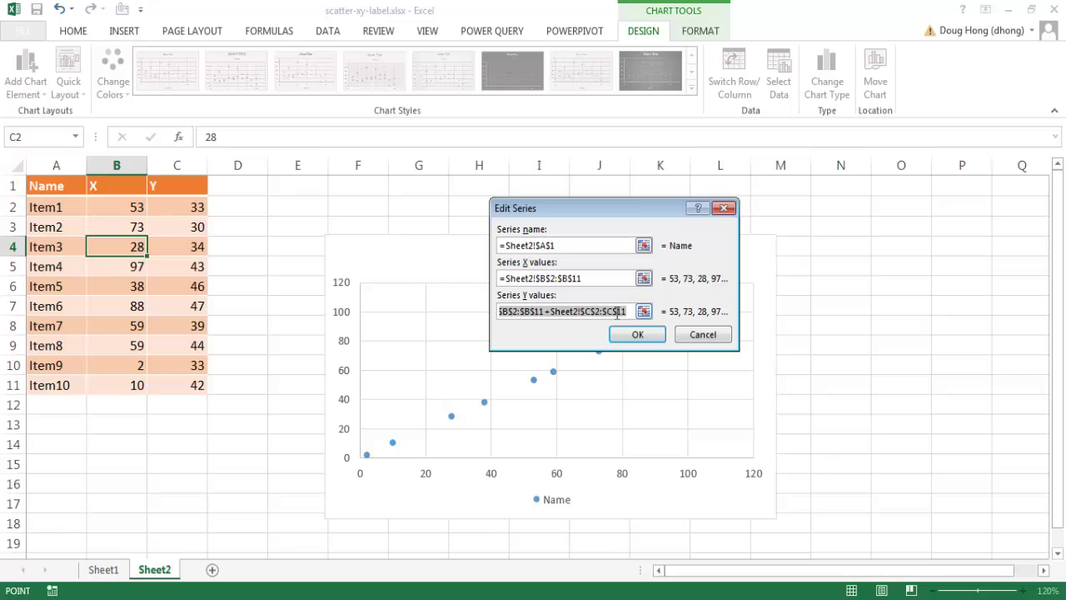
Replace the series Y values with the range C2:C11 and apply the data source changes.
key("BackSpace")
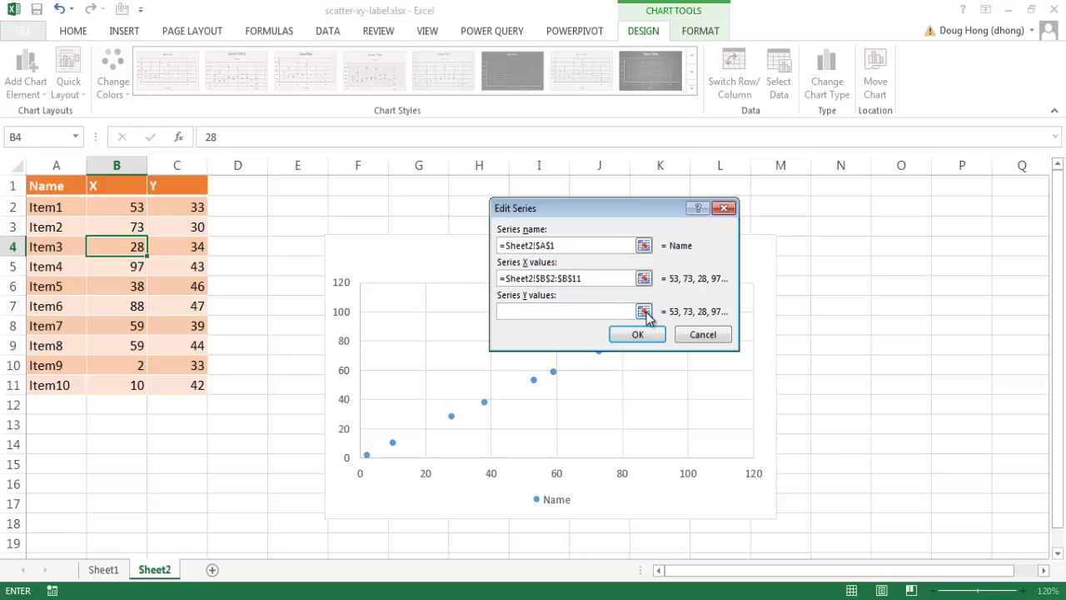
left_click(645, 313)
left_click_drag(169, 211, 168, 383)
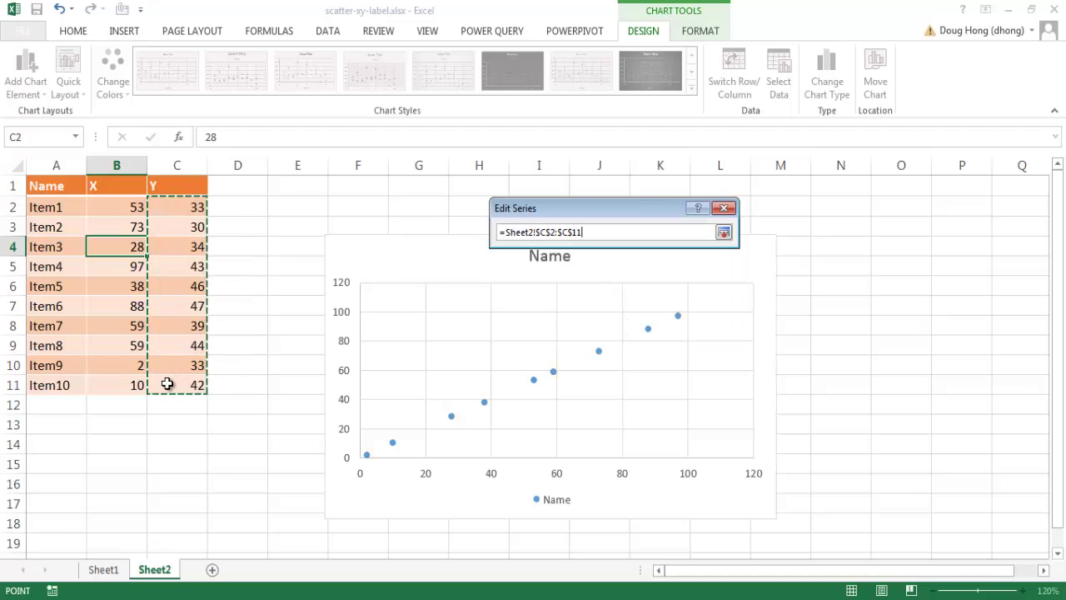
key("Return")
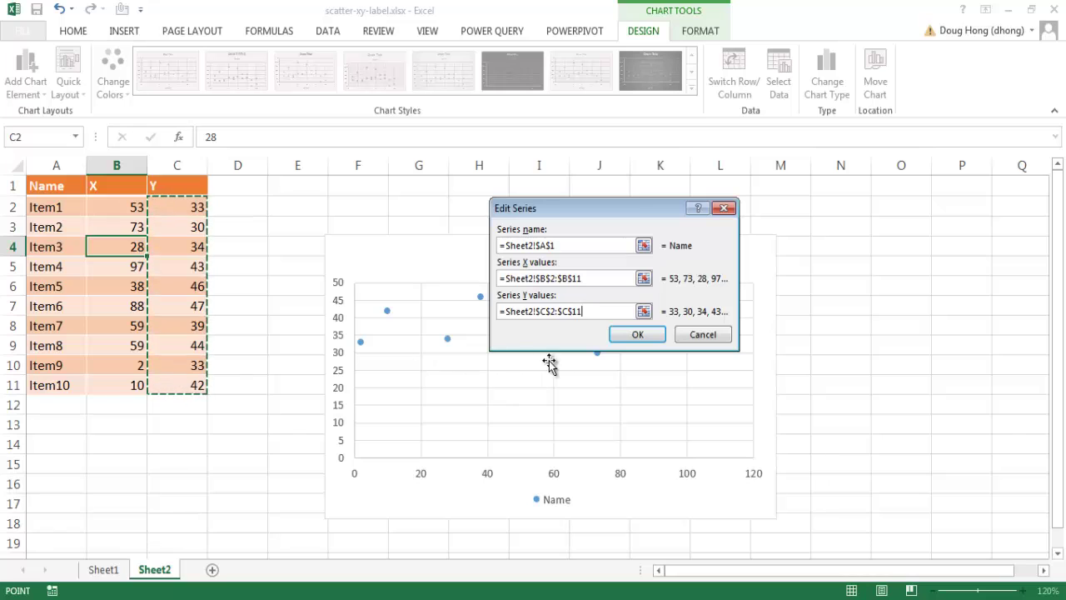
left_click(636, 334)
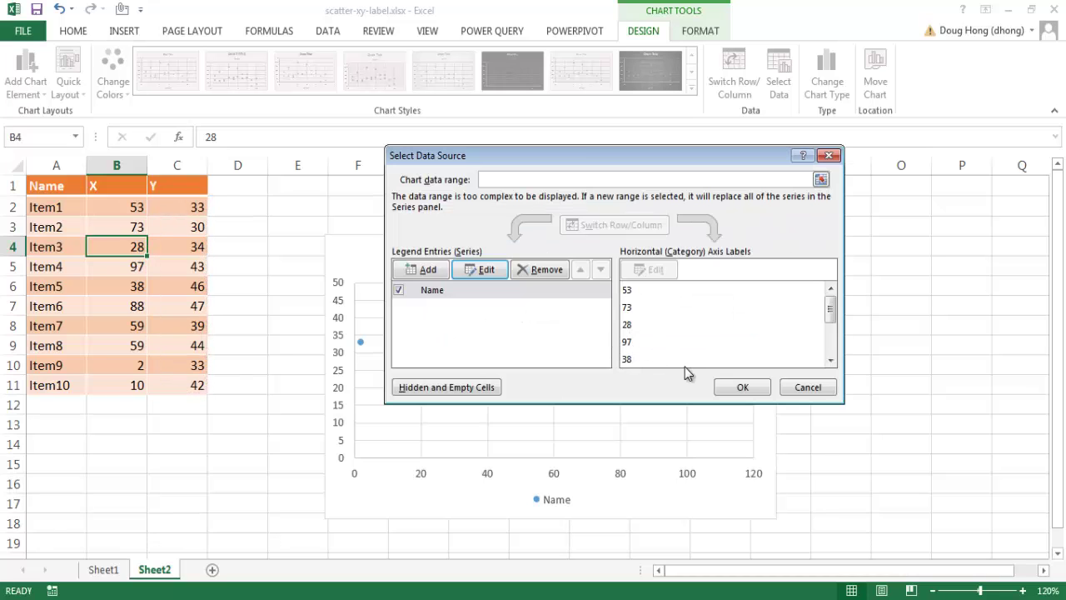
left_click(740, 387)
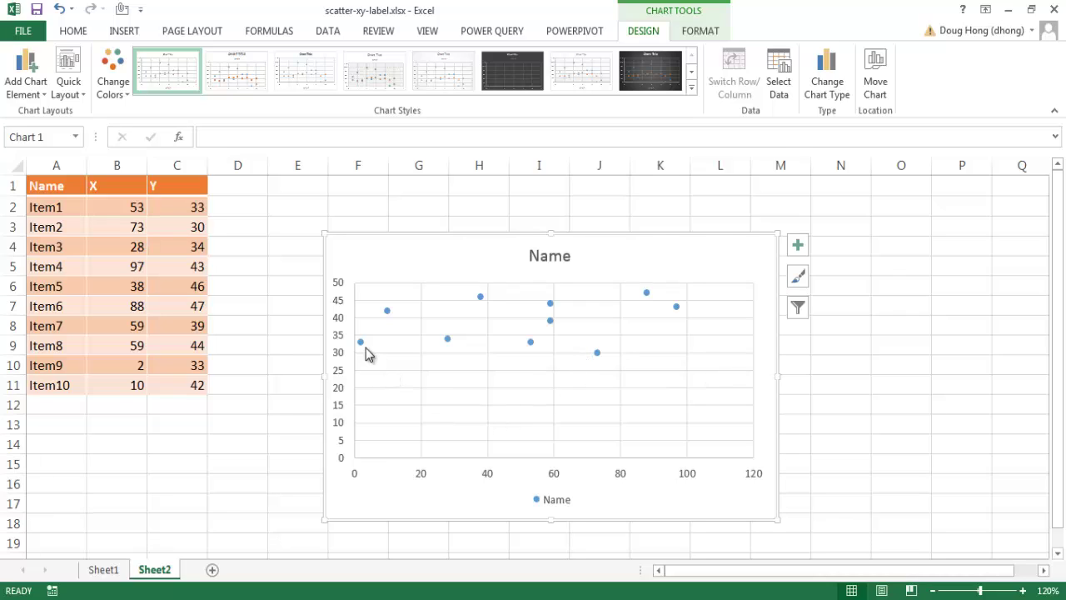
Add plain data labels to the scatter chart's data series.
mouse_move(361, 345)
left_click(361, 344)
right_click(362, 348)
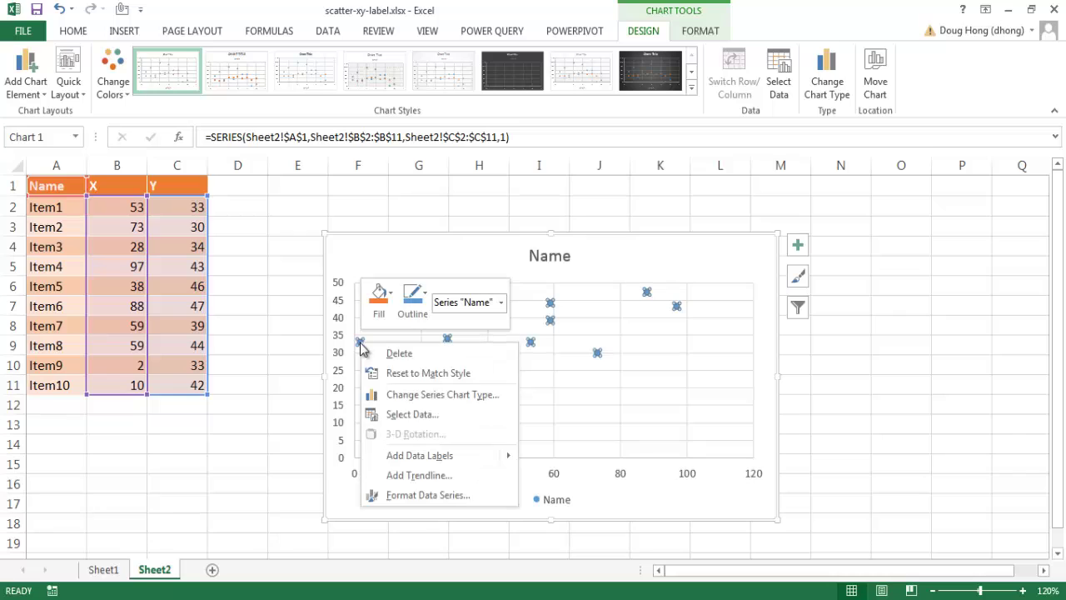
mouse_move(504, 456)
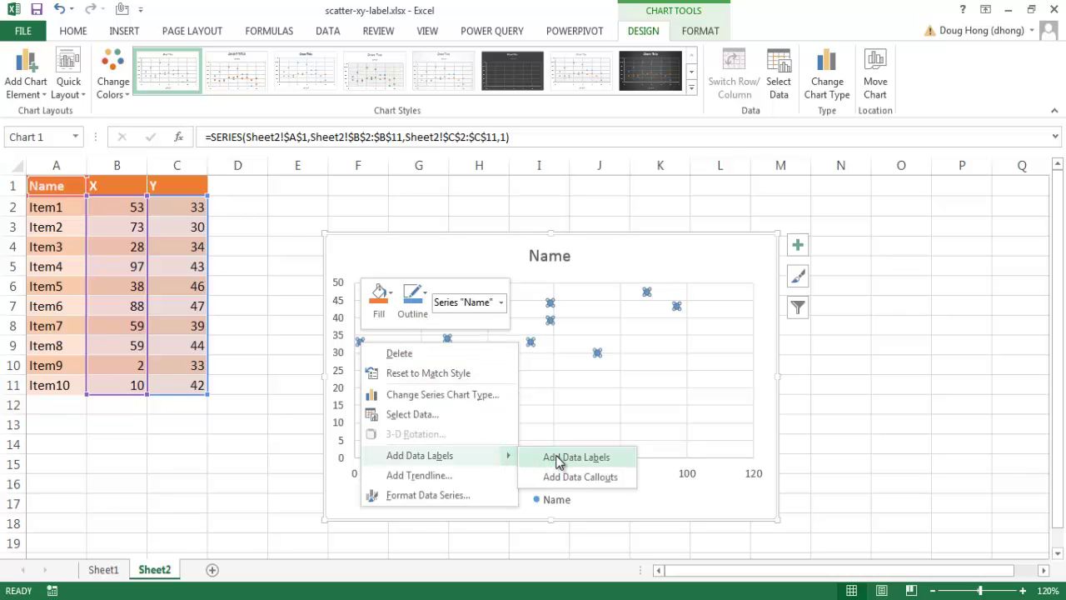
left_click(558, 460)
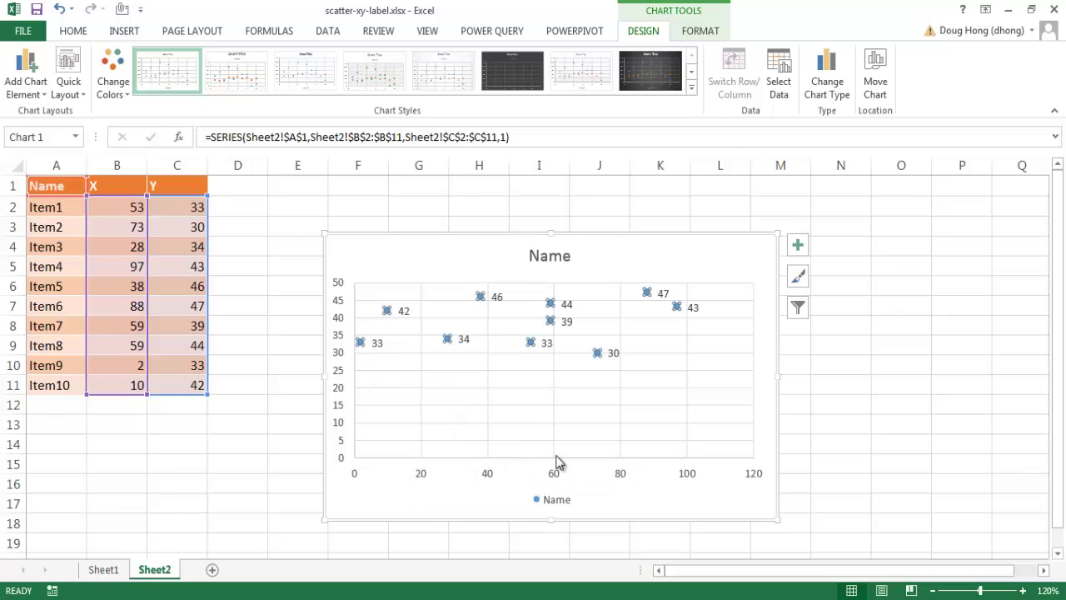
Format the data labels to include the X value and the item names from cells A2:A11.
left_click(380, 347)
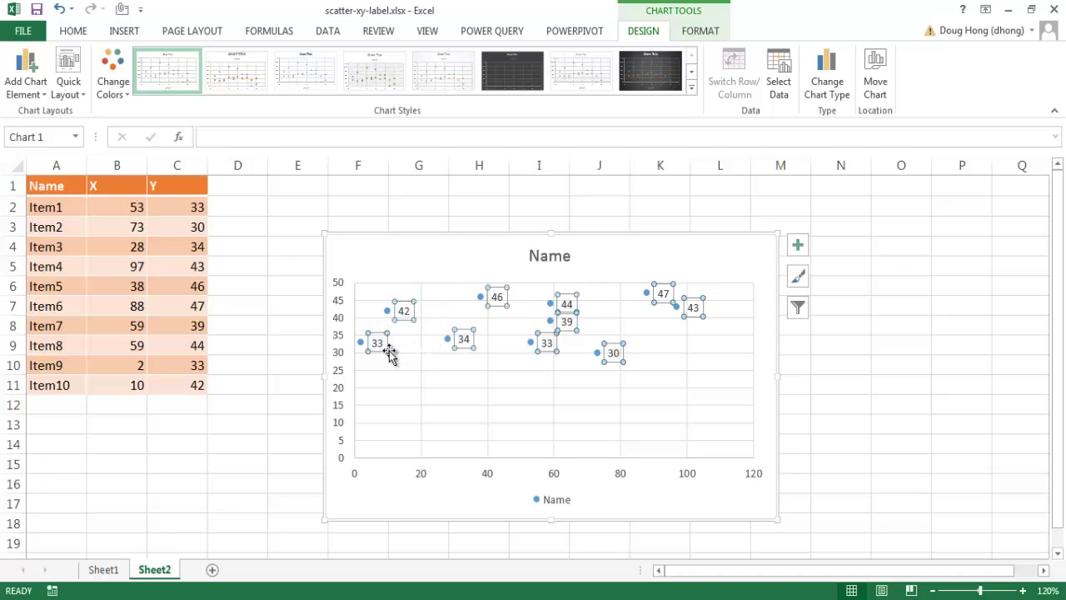
right_click(386, 351)
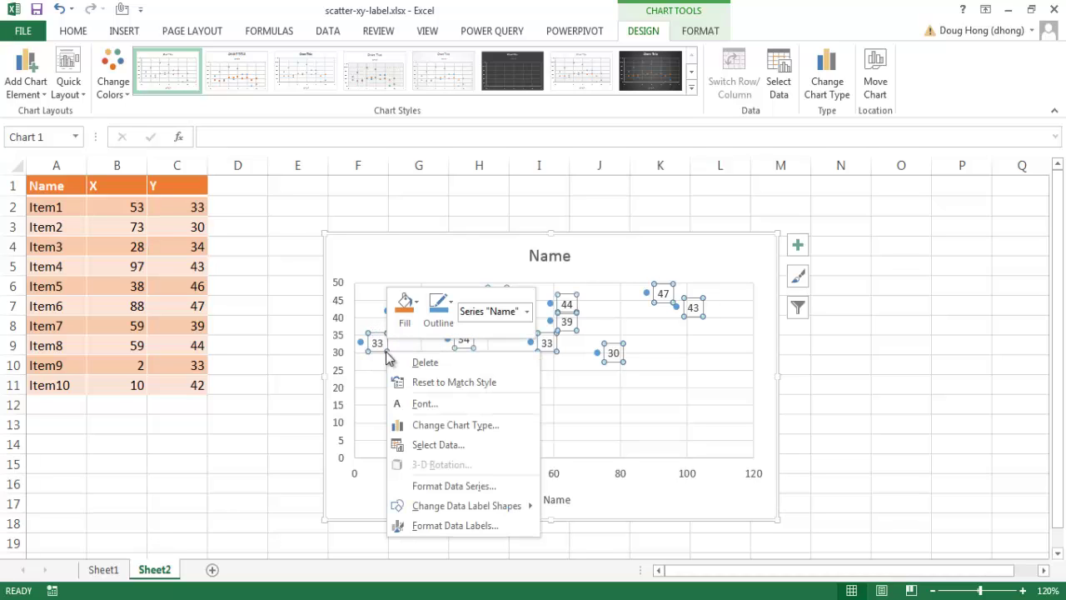
left_click(454, 526)
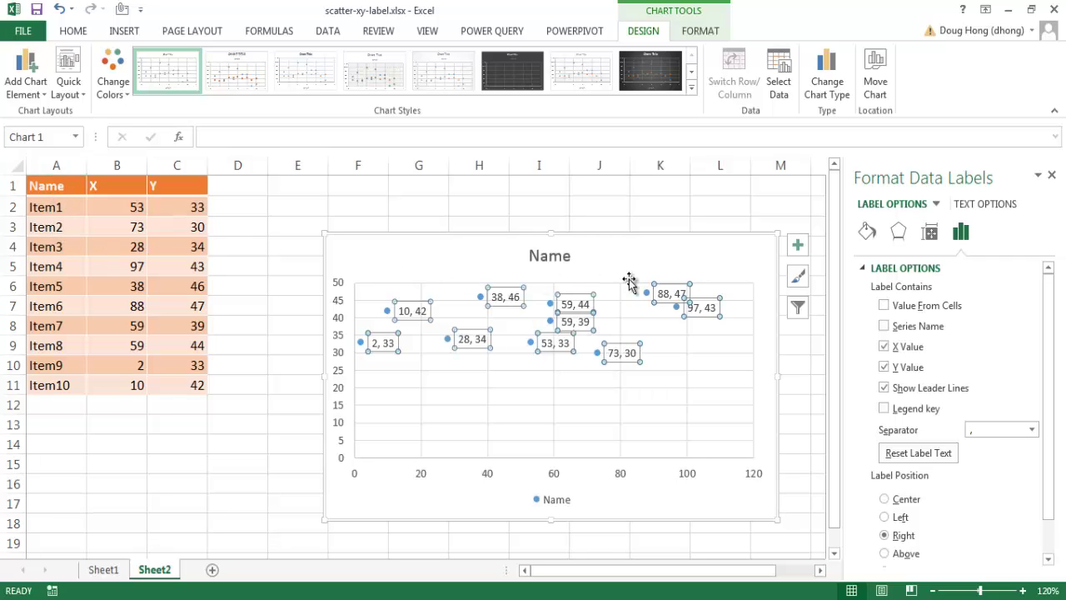
left_click(884, 306)
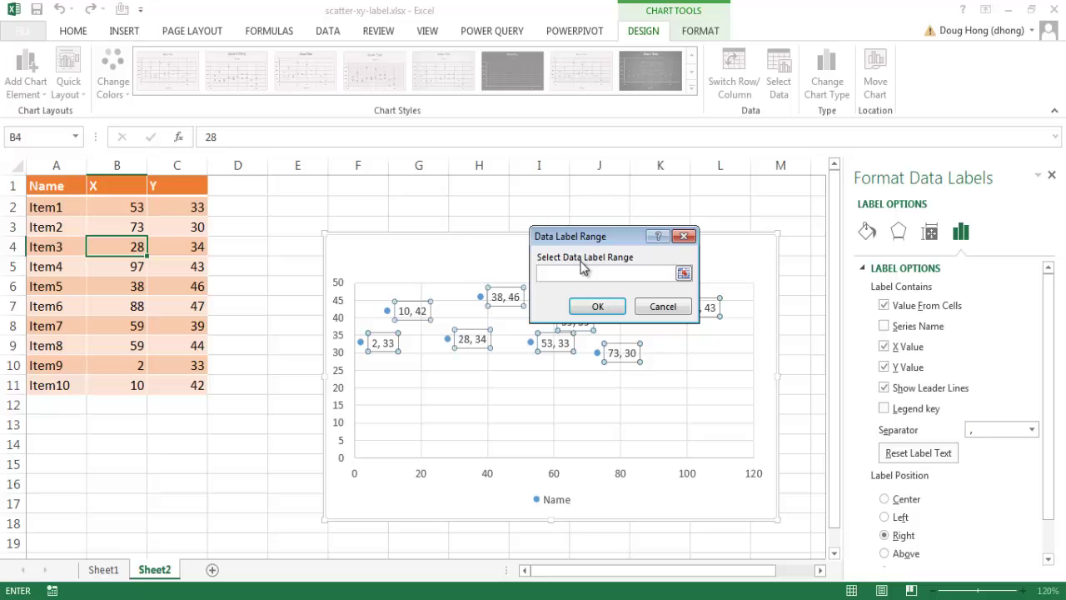
left_click_drag(41, 209, 41, 383)
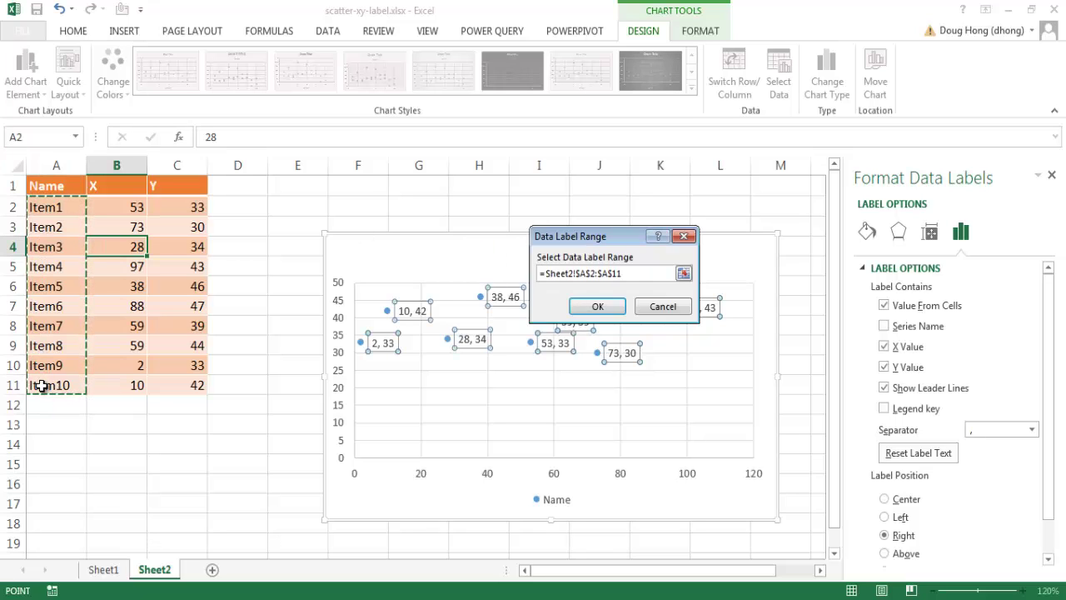
left_click(609, 306)
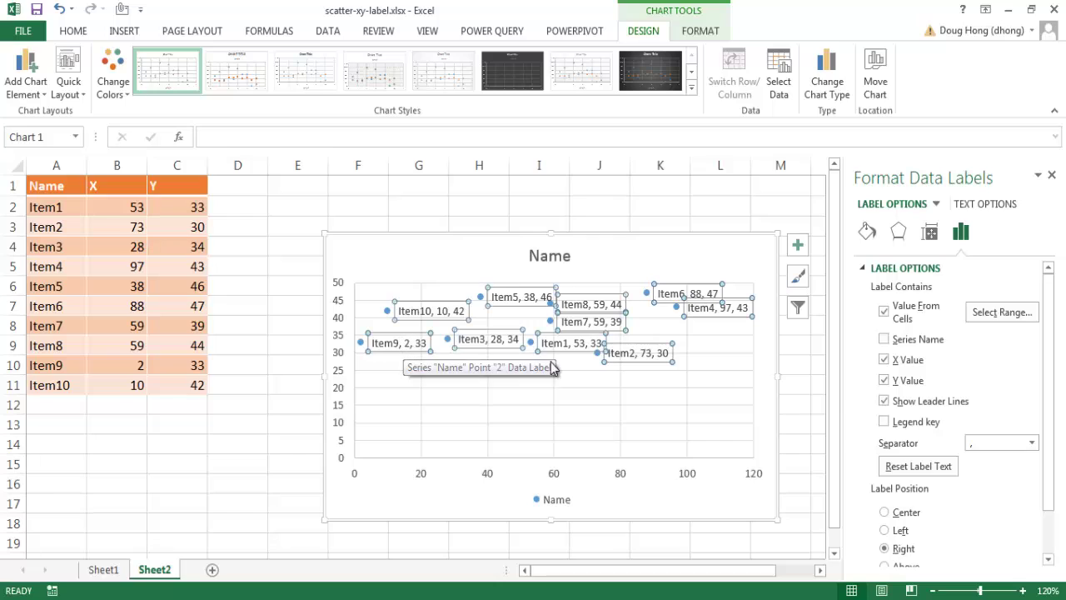
Remove the X and Y values from the data labels and deselect the chart.
left_click(885, 359)
left_click(884, 380)
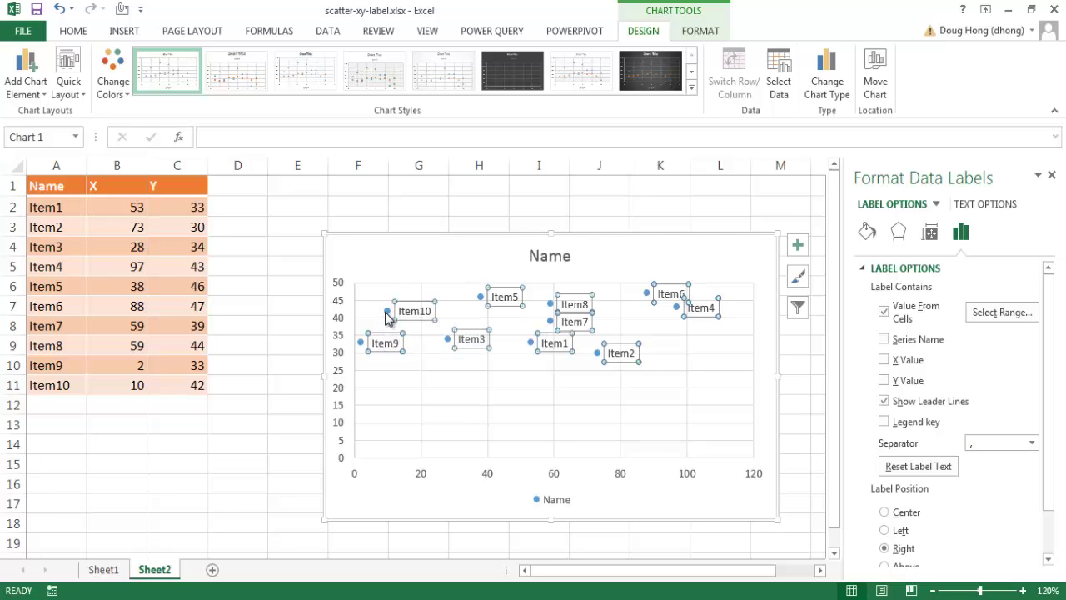
left_click(794, 341)
left_click(798, 285)
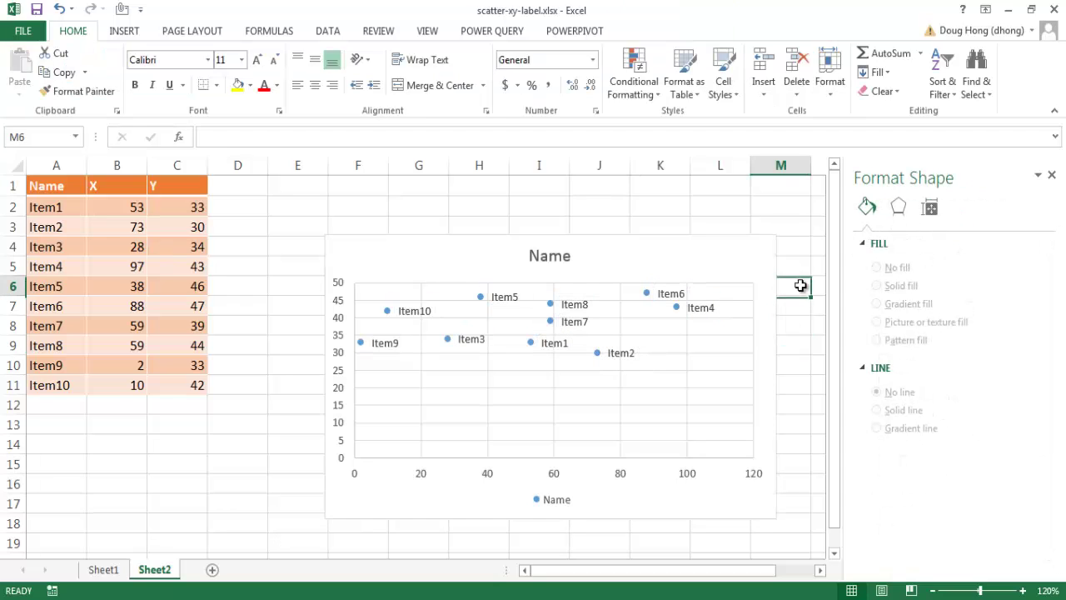
Move only the Item10 data label up and to the right, away from its point.
left_click(409, 311)
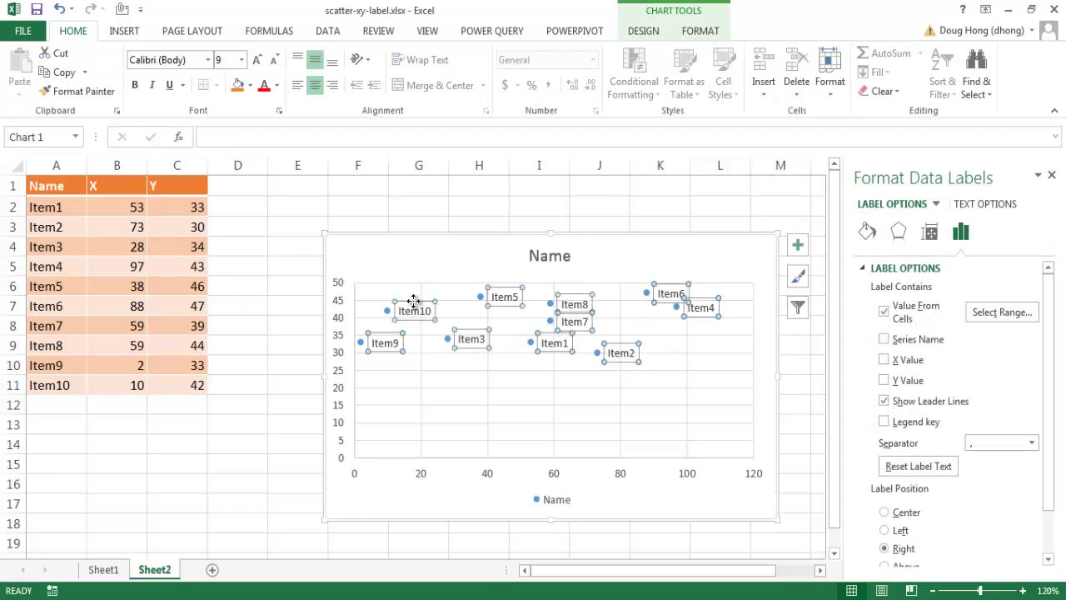
left_click(412, 302)
left_click_drag(409, 302, 424, 279)
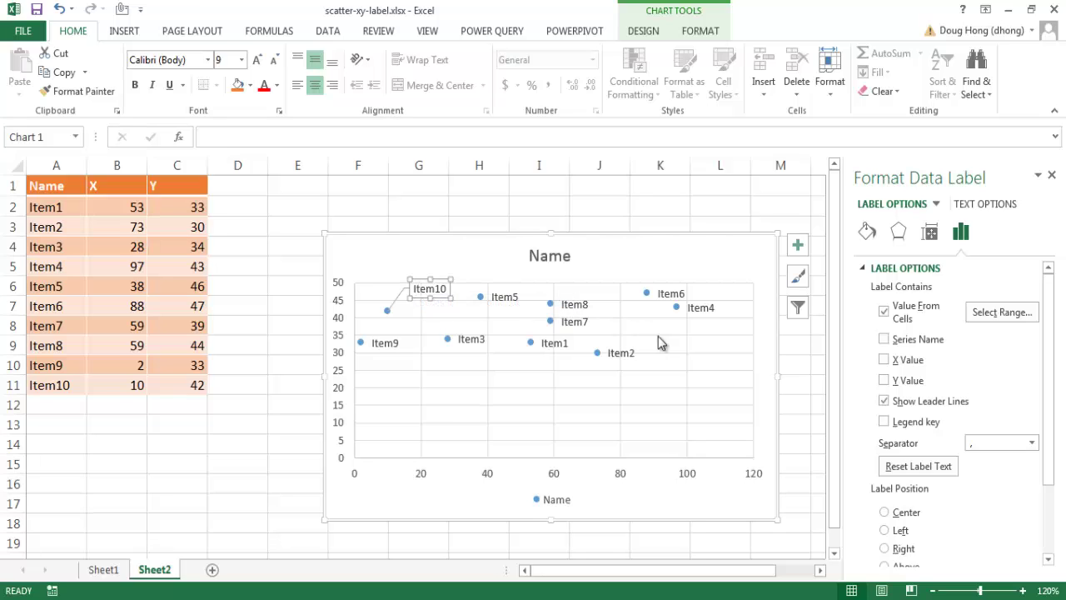
Select all data labels of the series together and delete them from the chart.
left_click(795, 369)
left_click(702, 307)
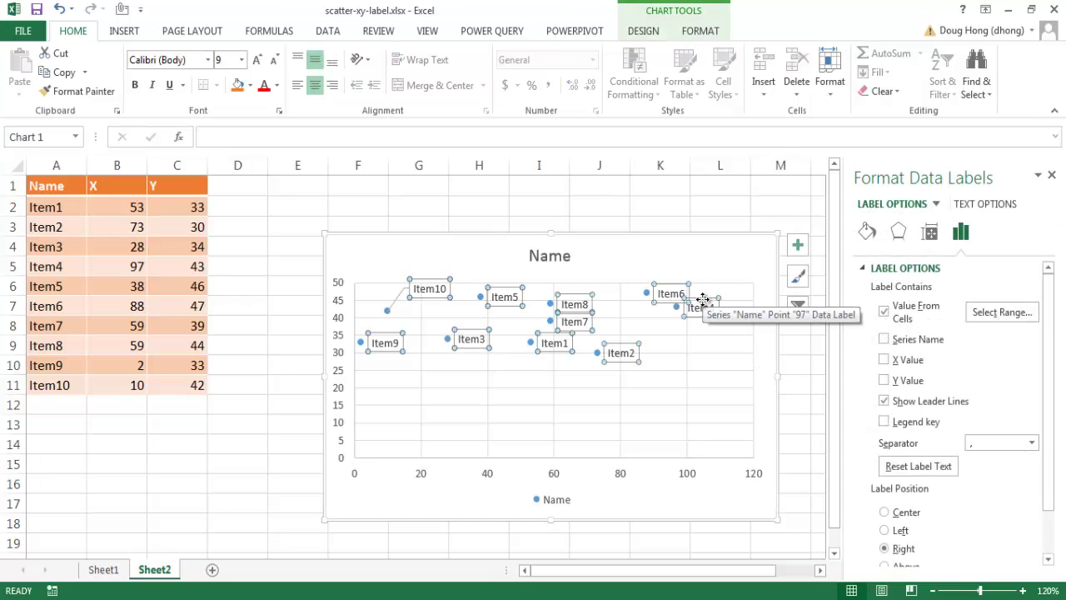
key("Delete")
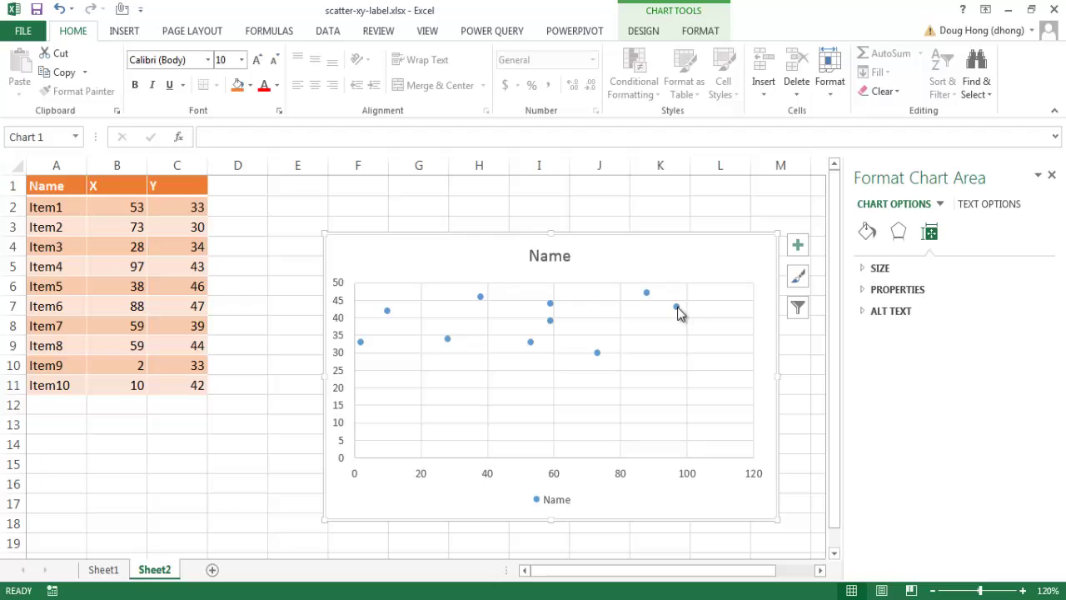
Select the scatter series and add data callouts to all of its points.
left_click(676, 308)
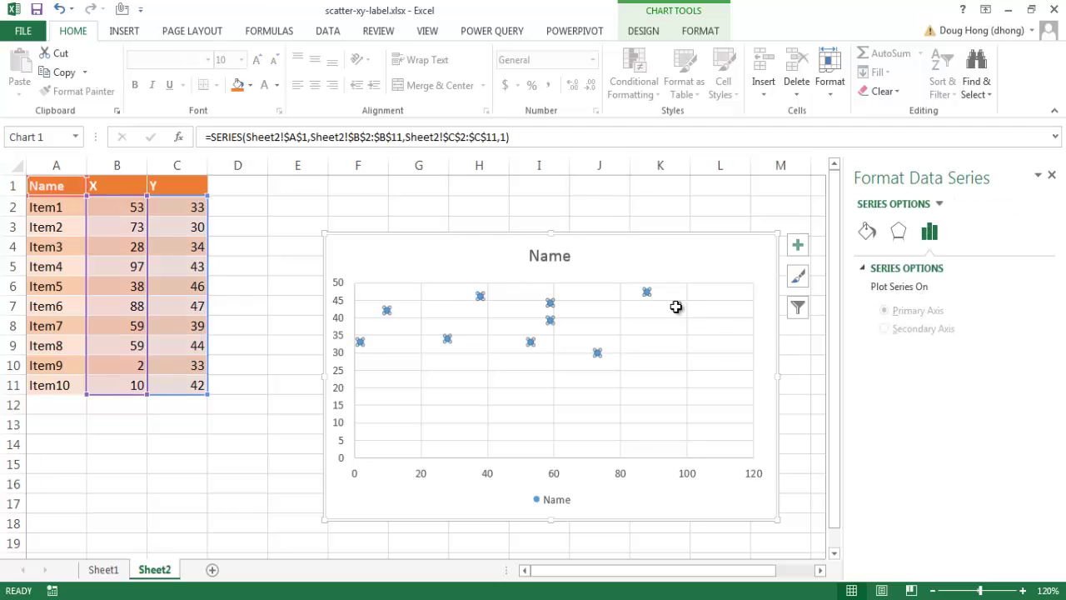
left_click(797, 363)
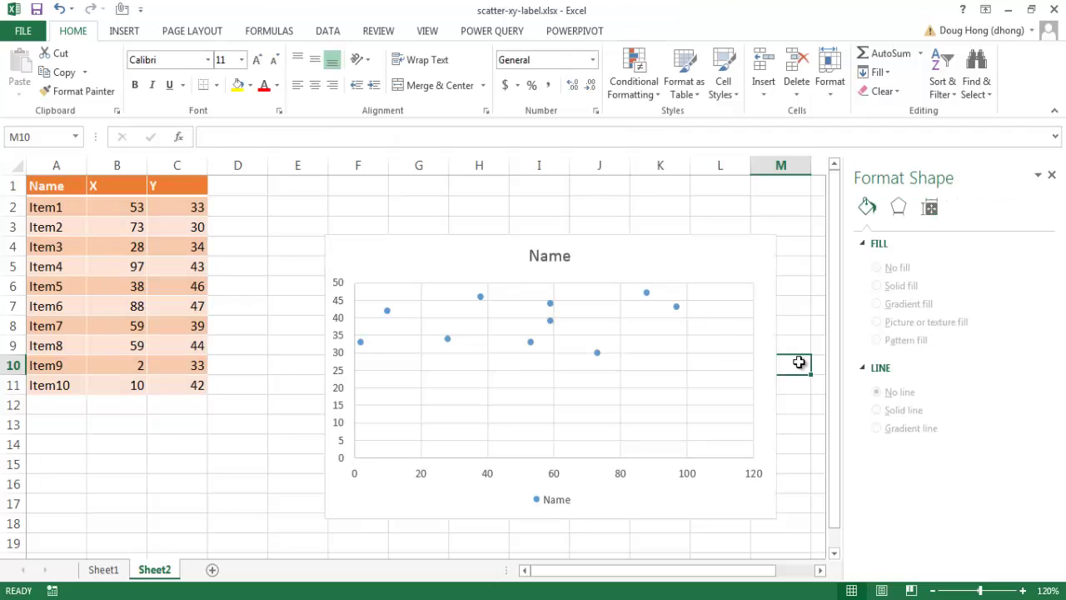
left_click(677, 308)
right_click(677, 310)
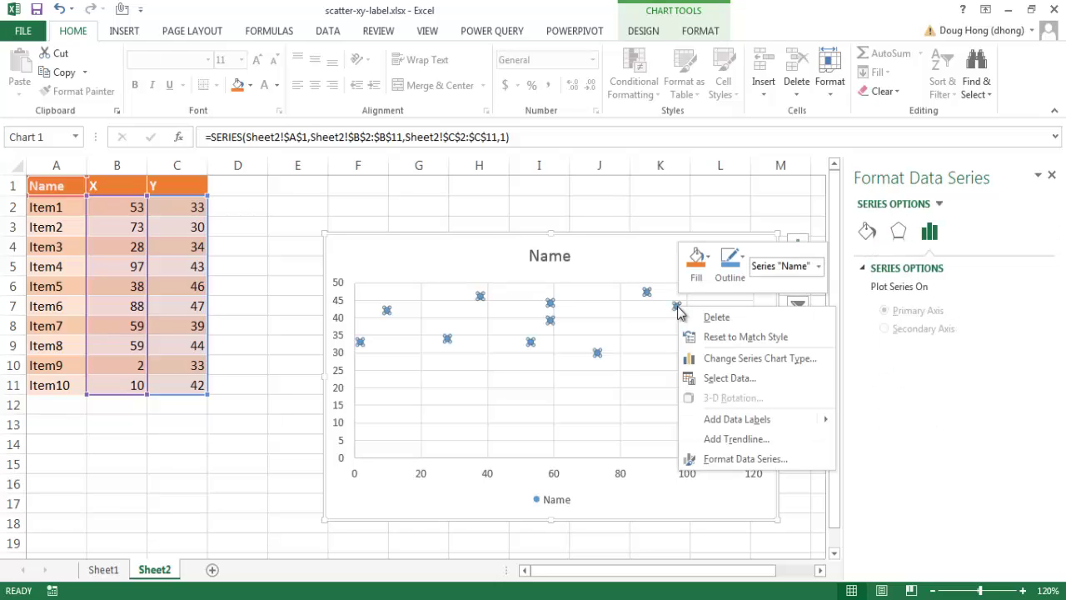
mouse_move(772, 421)
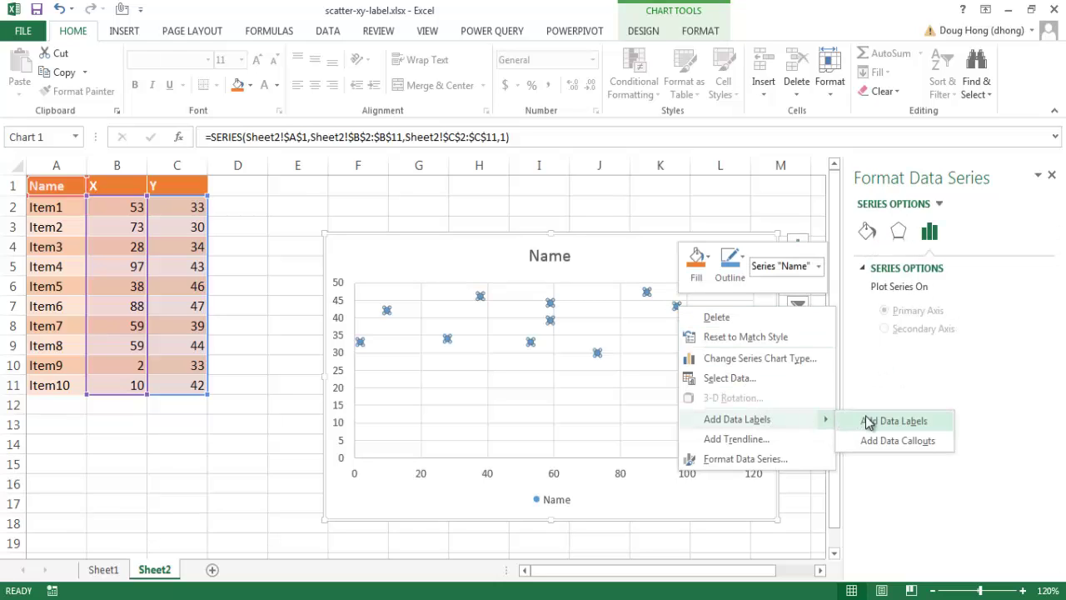
left_click(910, 440)
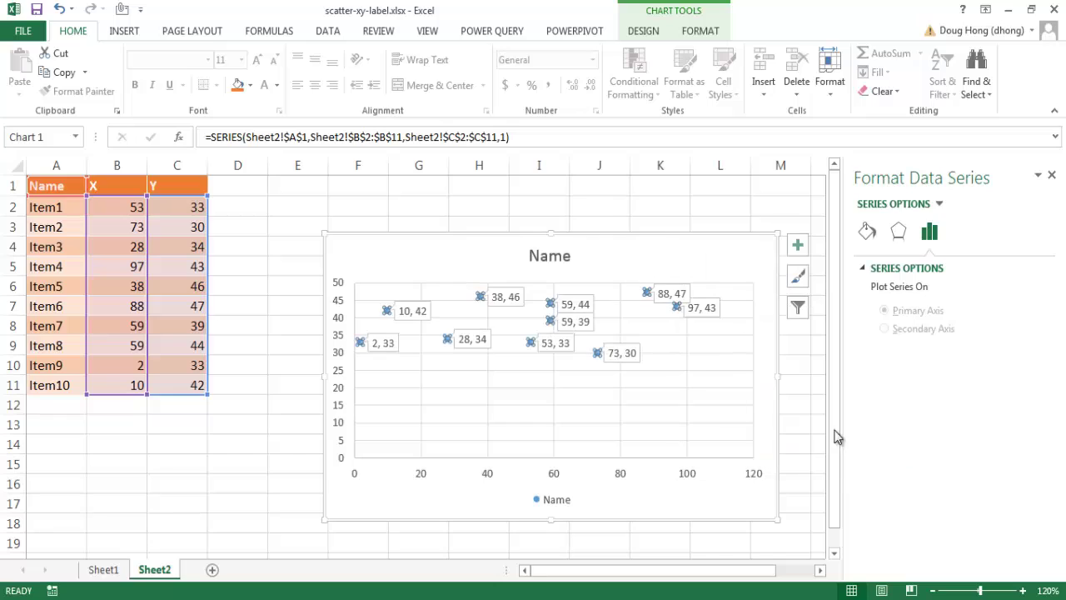
Format the callouts to show the item names from cells A2:A11, without the X and Y values.
left_click(415, 321)
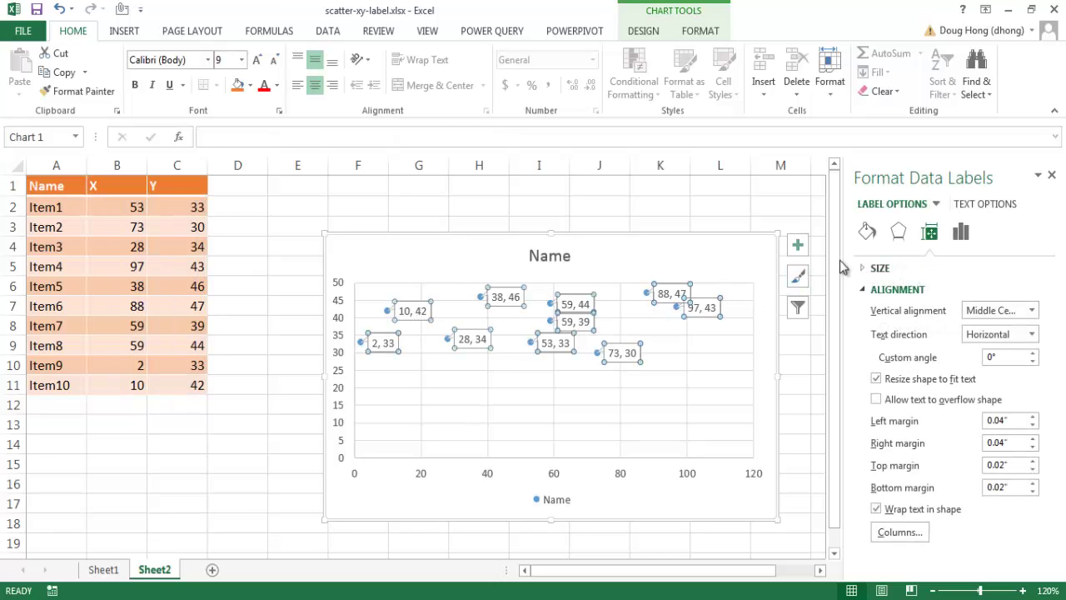
left_click(973, 204)
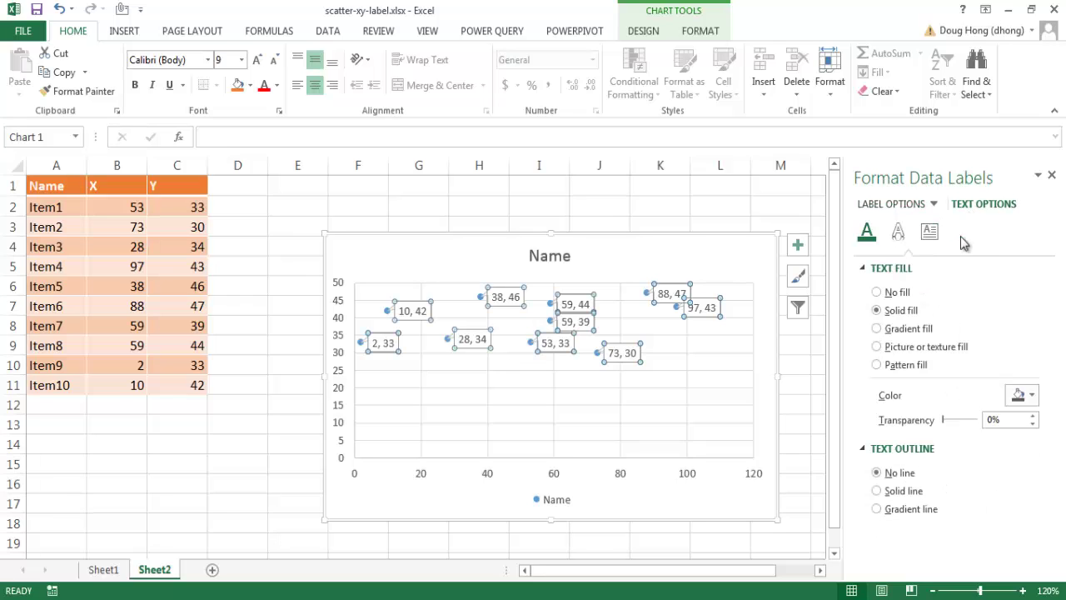
left_click(909, 204)
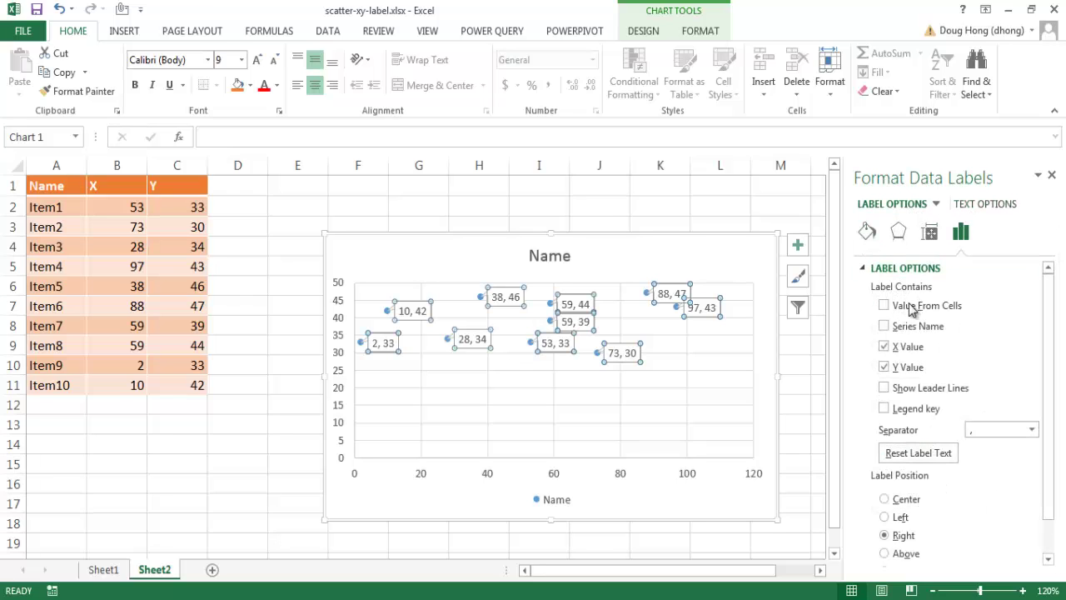
left_click(885, 306)
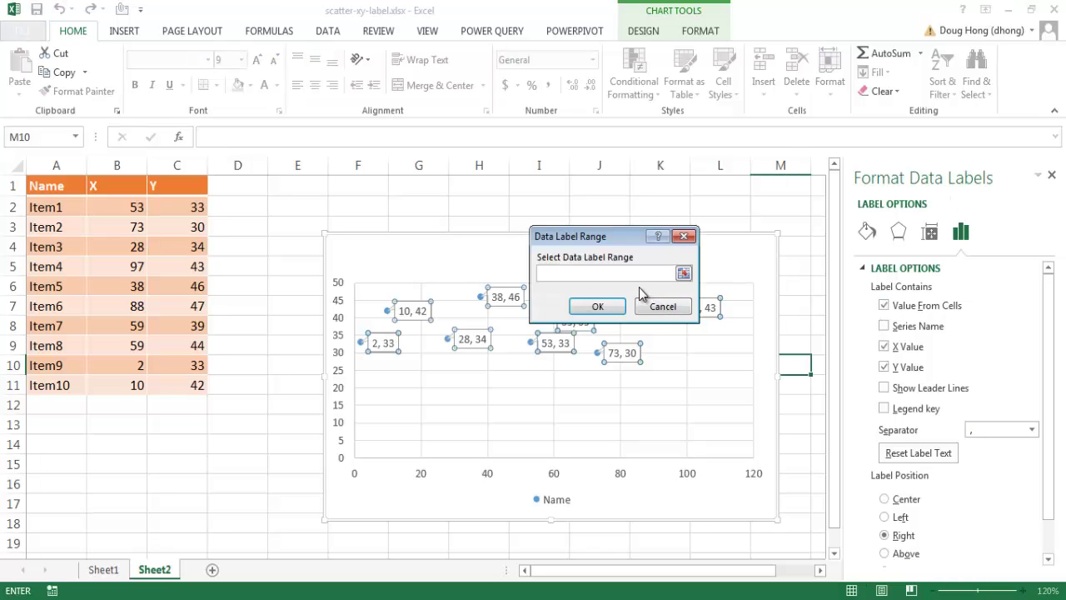
left_click_drag(42, 208, 42, 387)
key("Return")
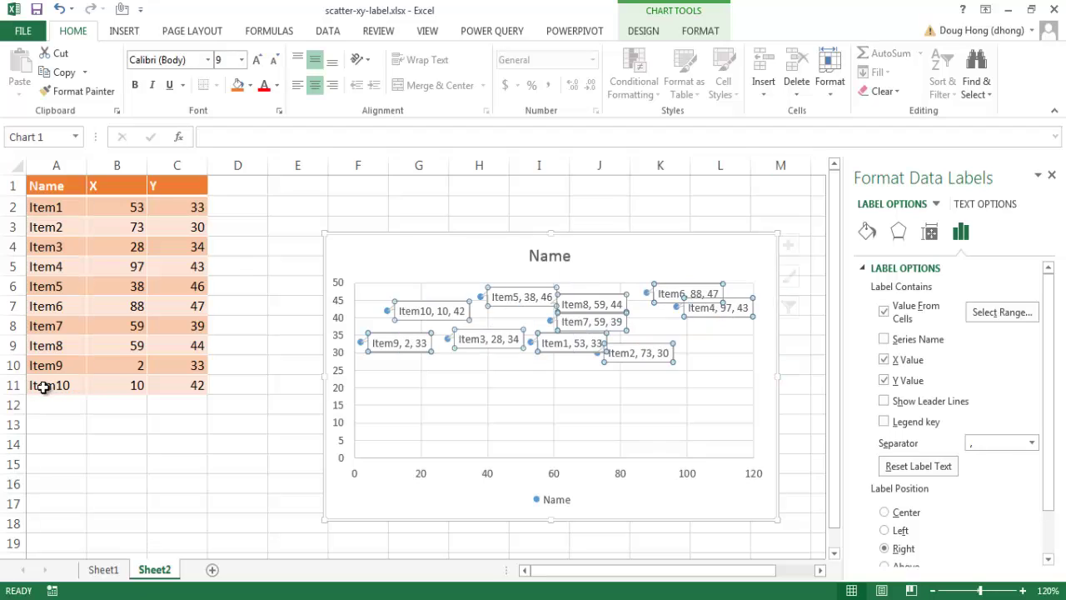
left_click(884, 359)
left_click(884, 379)
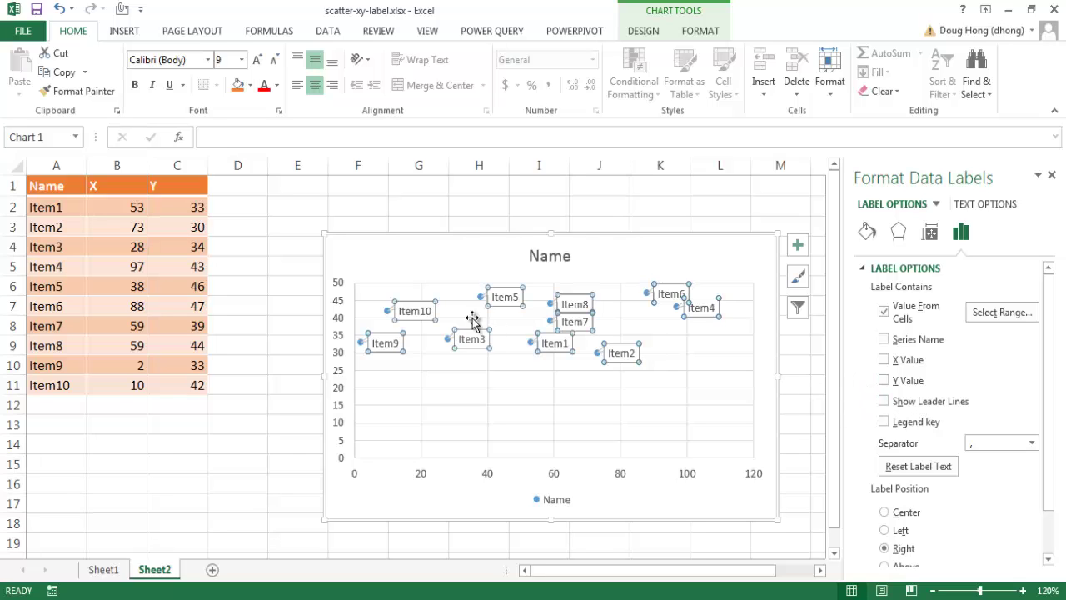
Move the Item10 callout up and to the right of its point, and delete all callouts of the series.
left_click(420, 303)
left_click_drag(420, 303, 443, 263)
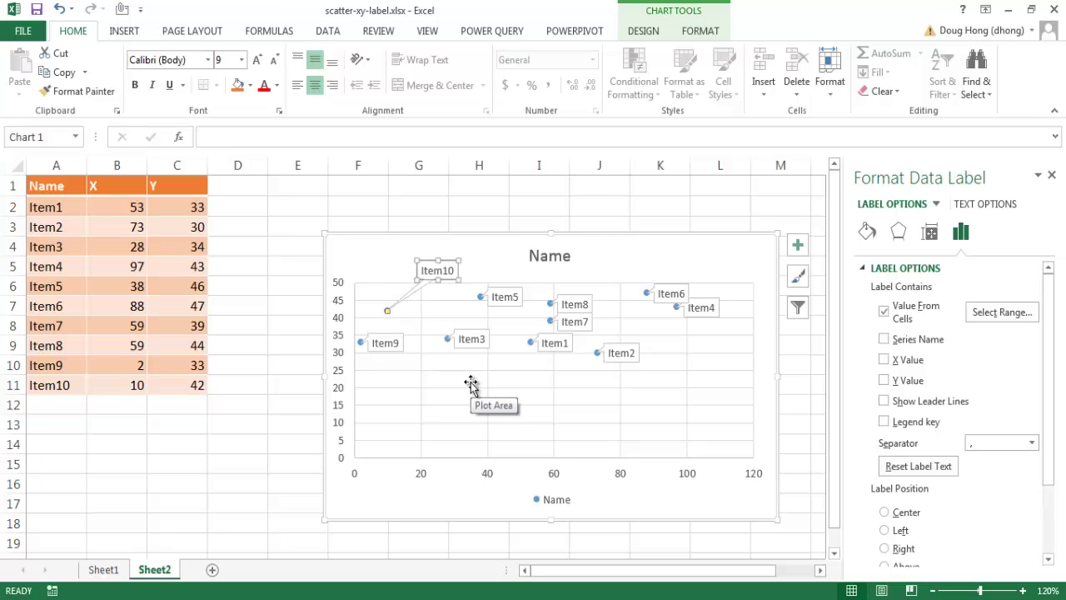
key("Delete")
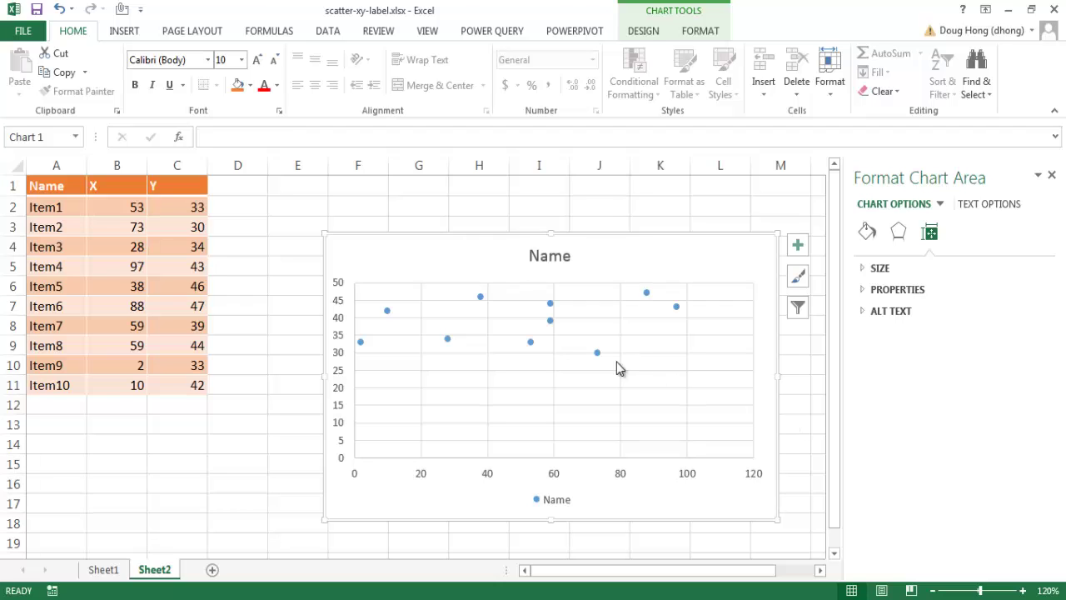
Add plain data labels to all points of the scatter series.
left_click(788, 418)
left_click(597, 352)
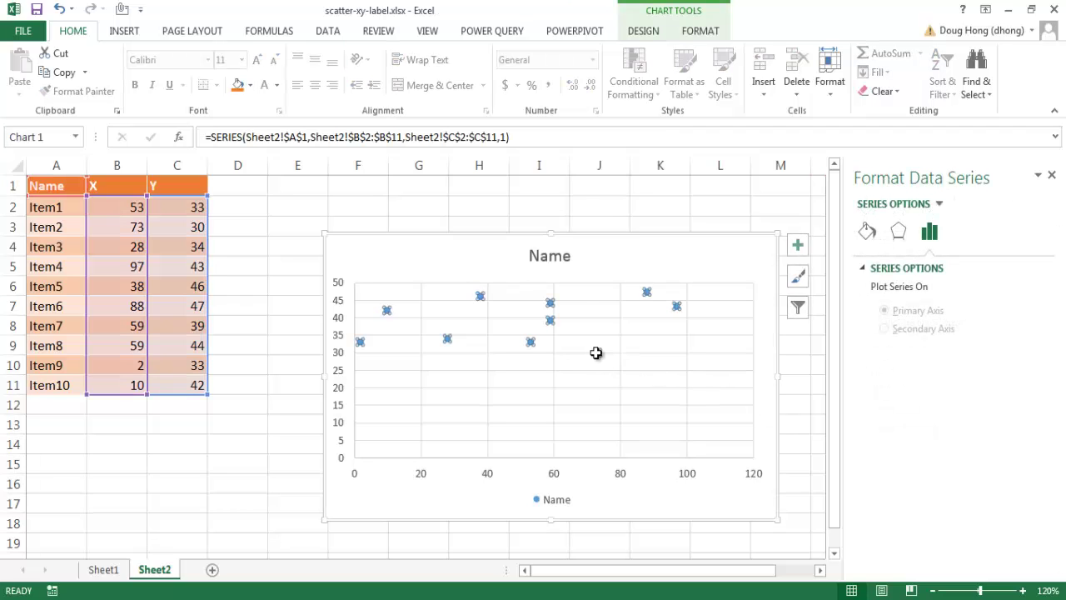
right_click(596, 352)
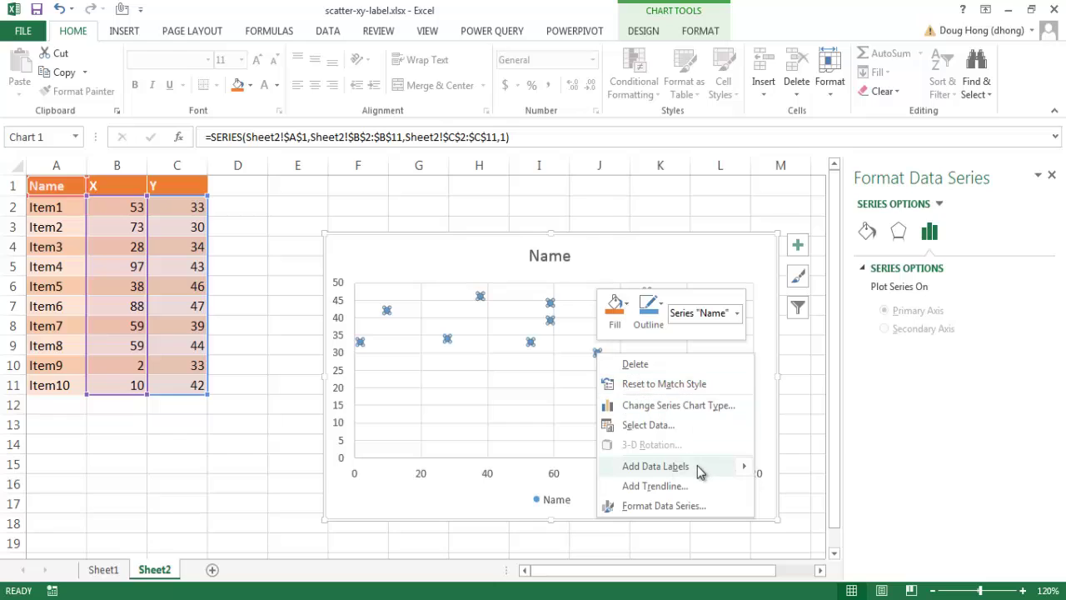
mouse_move(727, 469)
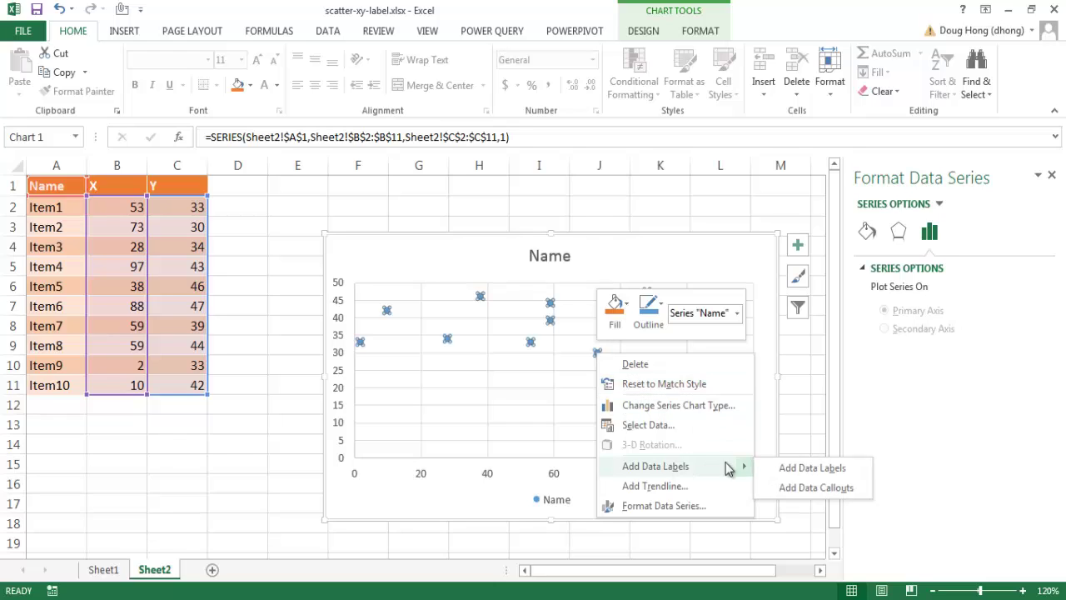
left_click(798, 471)
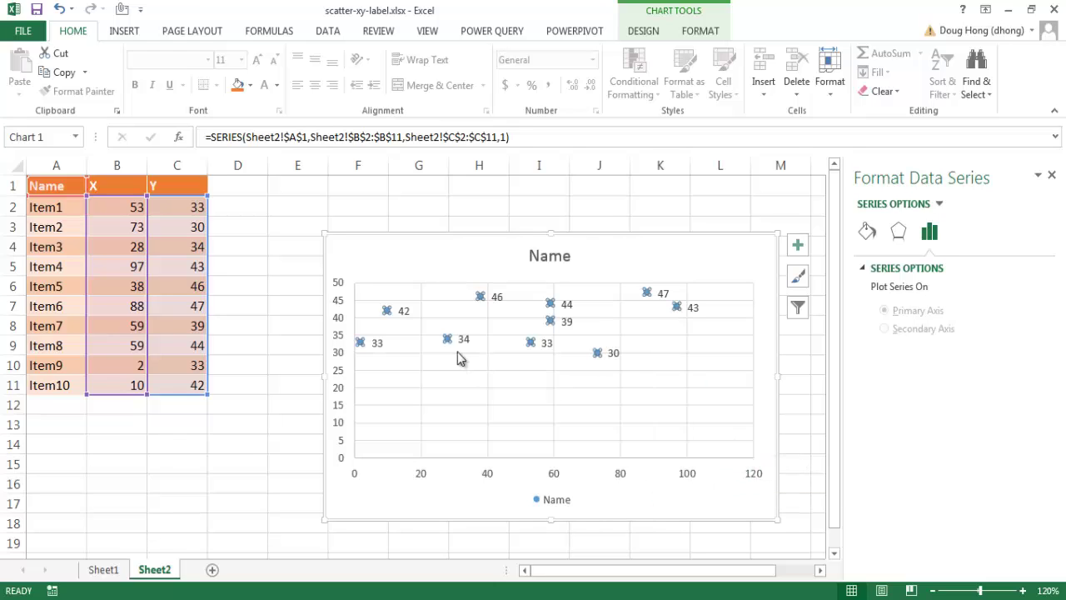
Delete only the data label of the point at X 10, Y 42.
left_click(405, 312)
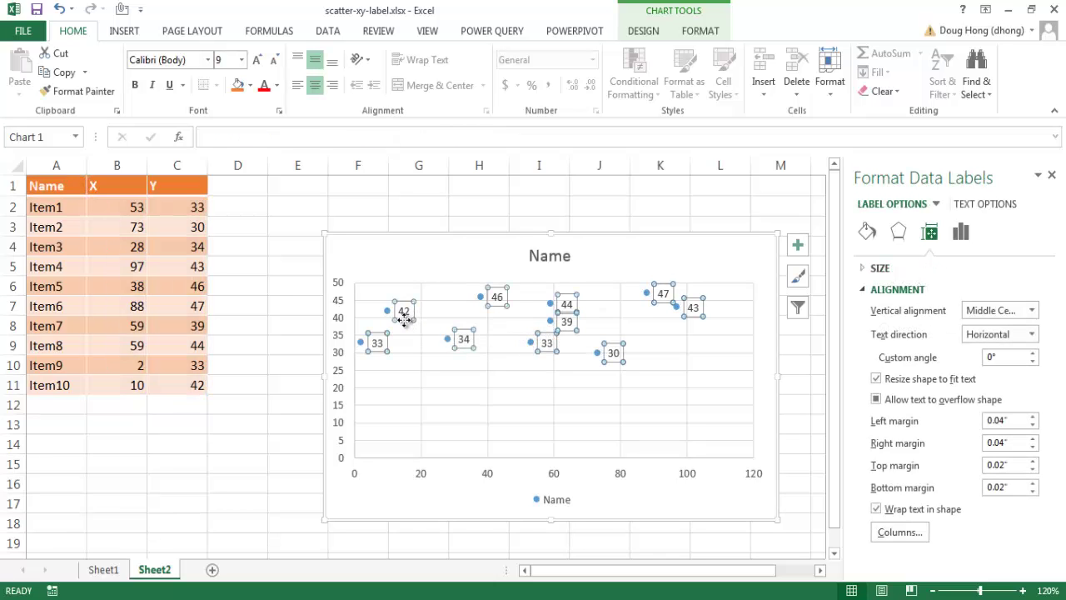
left_click(404, 319)
key("Delete")
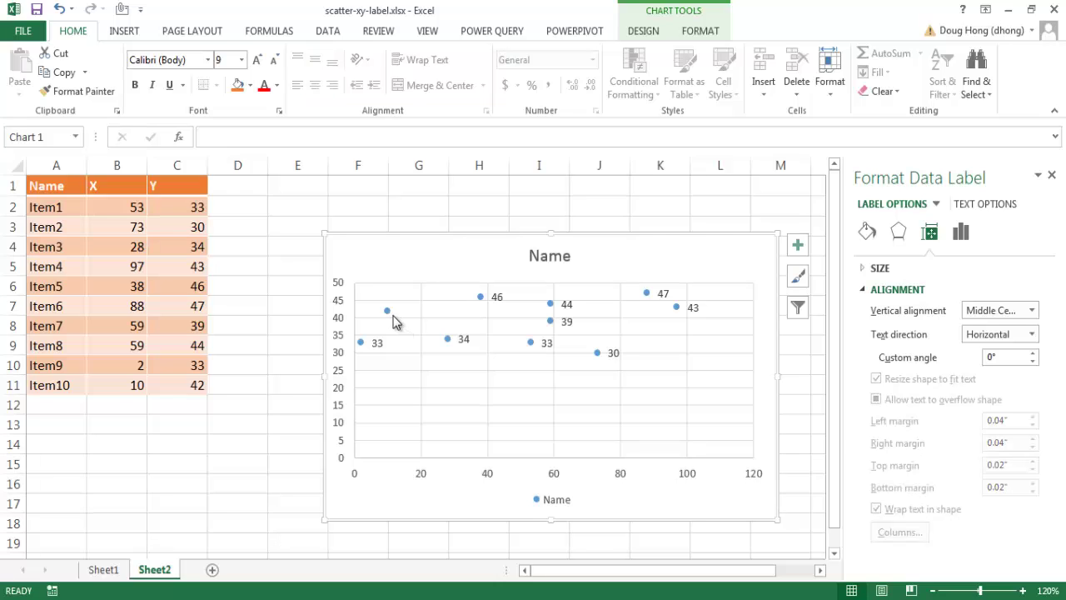
Add a data callout to only the unlabelled point at X 10, Y 42.
left_click(387, 312)
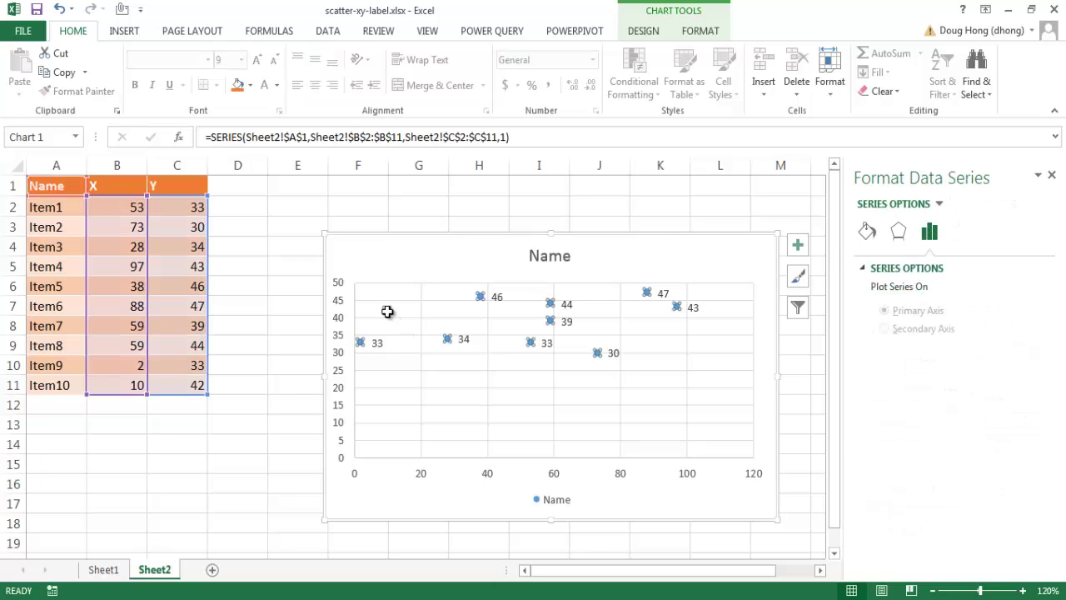
left_click(387, 311)
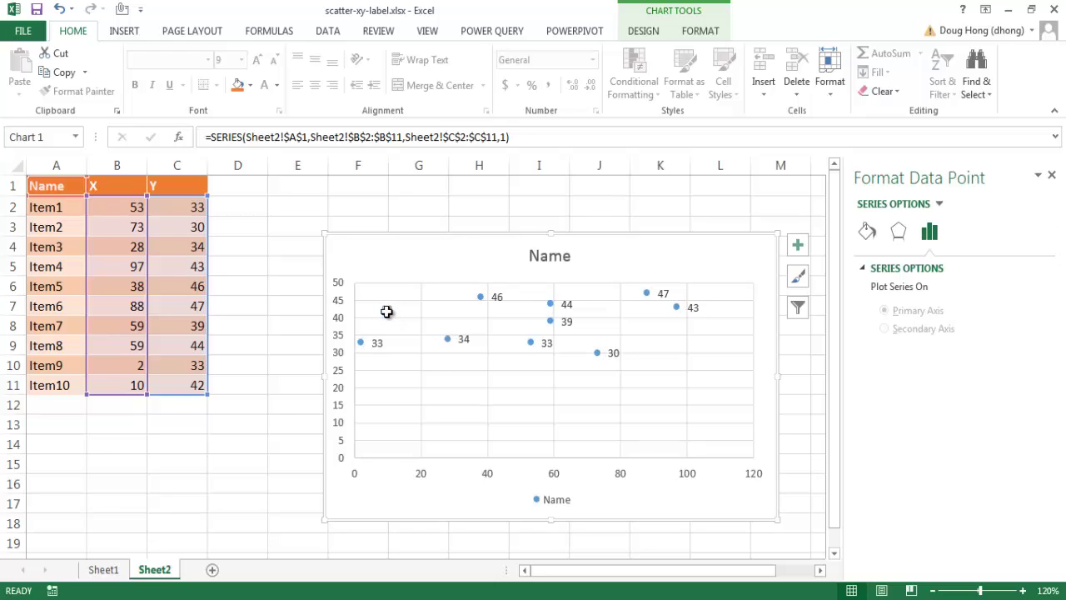
right_click(387, 311)
mouse_move(490, 426)
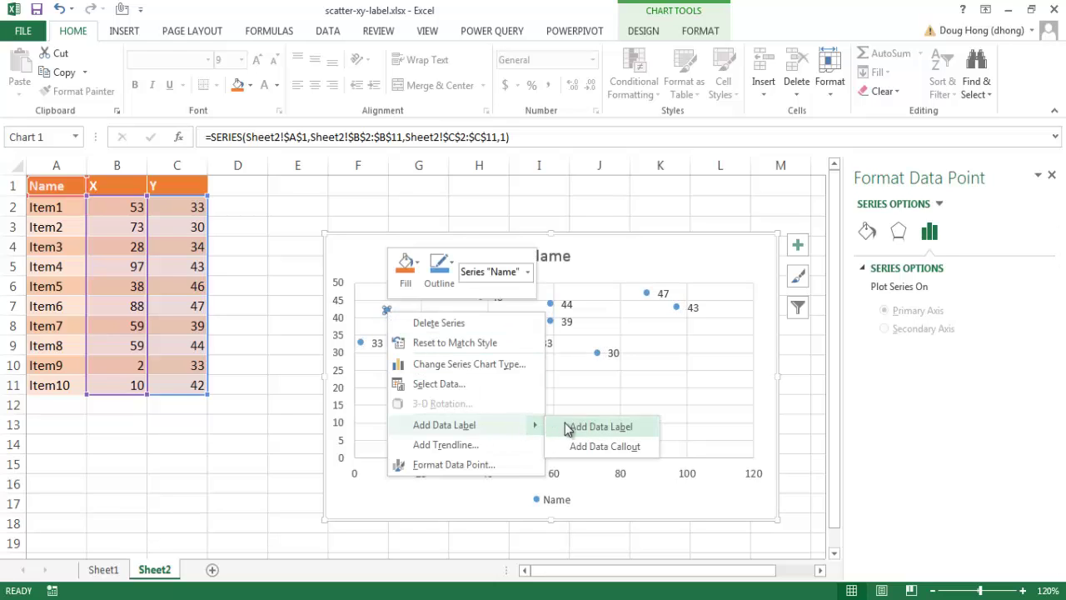
left_click(592, 446)
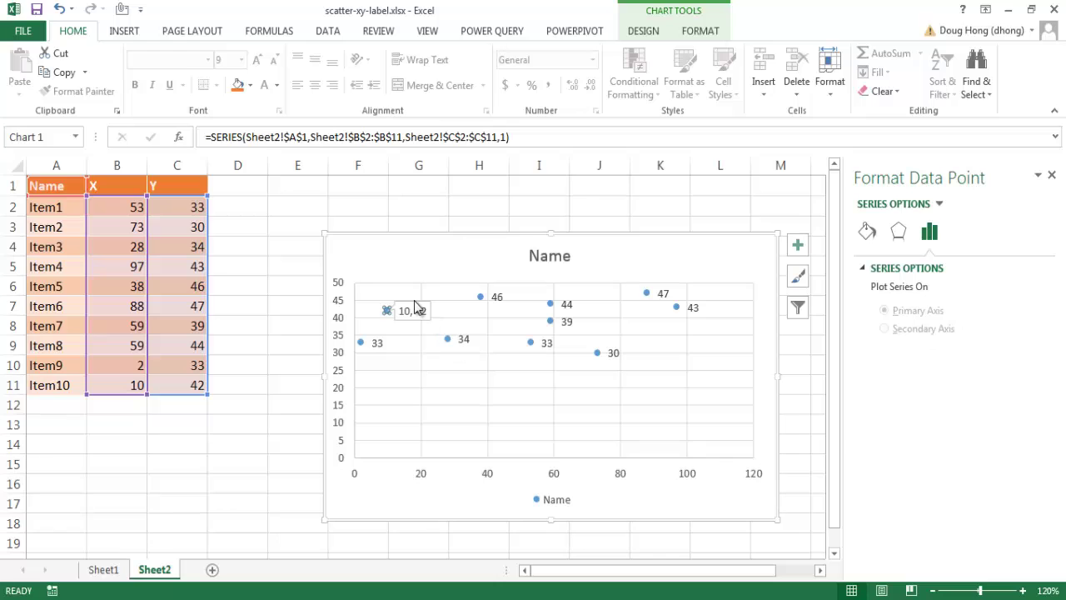
Move the single callout up and to the right, away from its point, and deselect the chart.
left_click(415, 309)
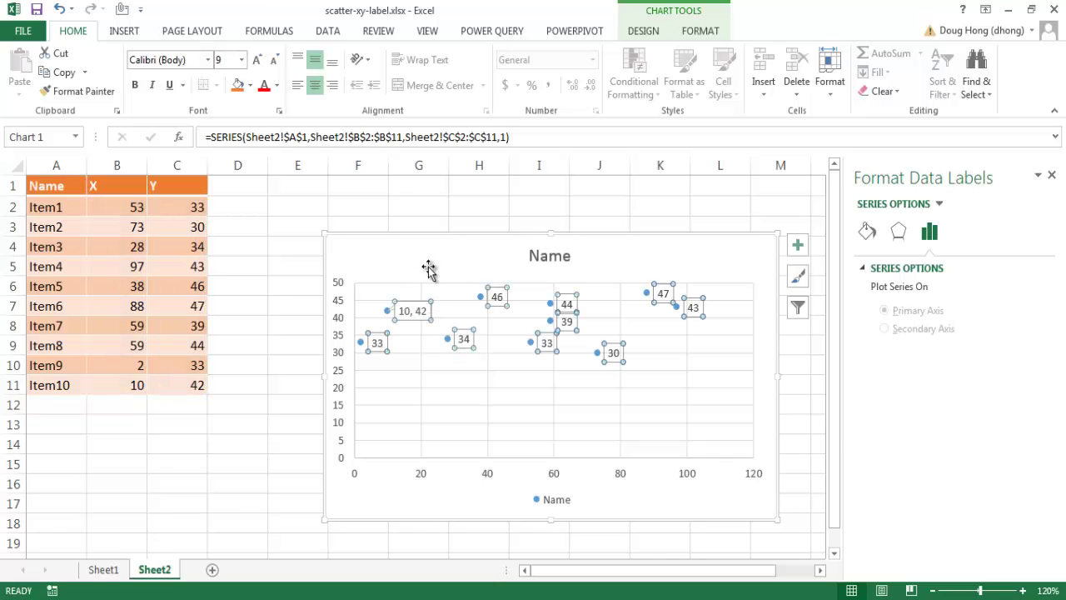
left_click(416, 310)
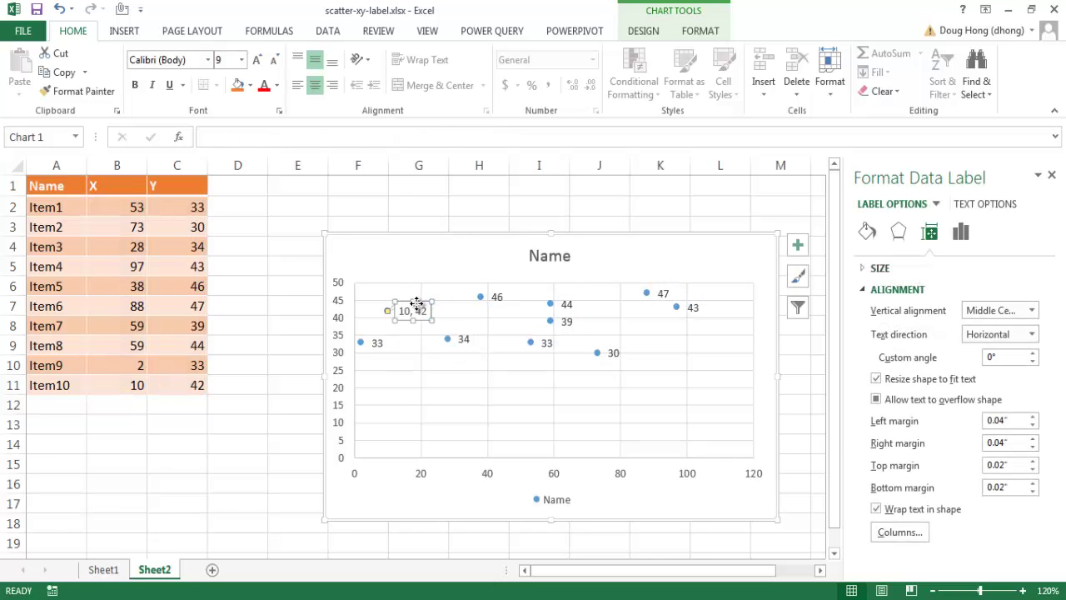
left_click_drag(435, 263, 436, 263)
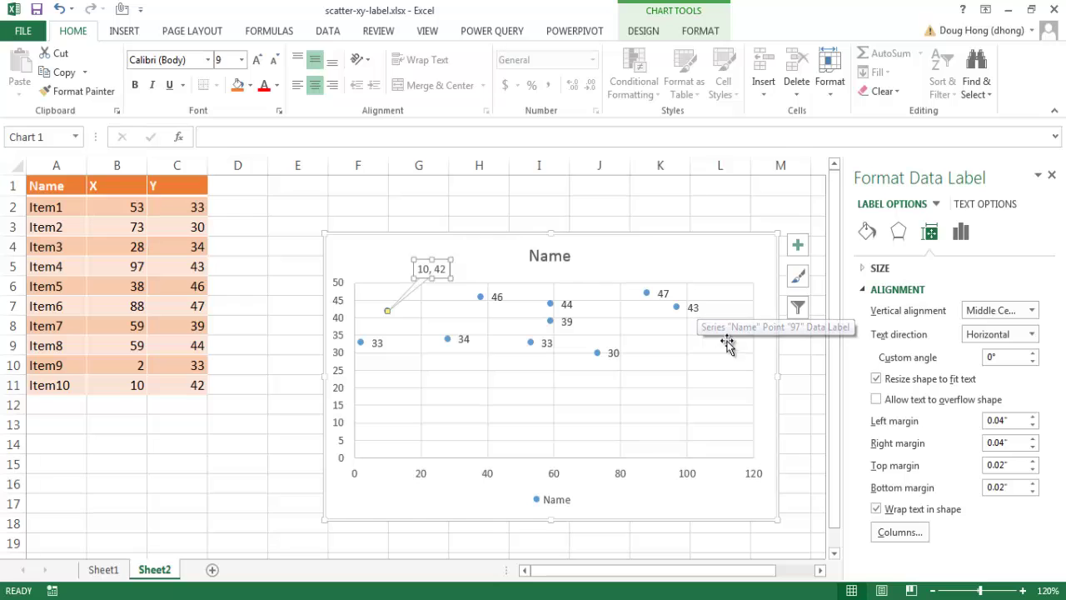
left_click(792, 383)
Make all data labels show the item names from cells A2:A11, remove their Y value, and deselect the chart.
left_click(700, 315)
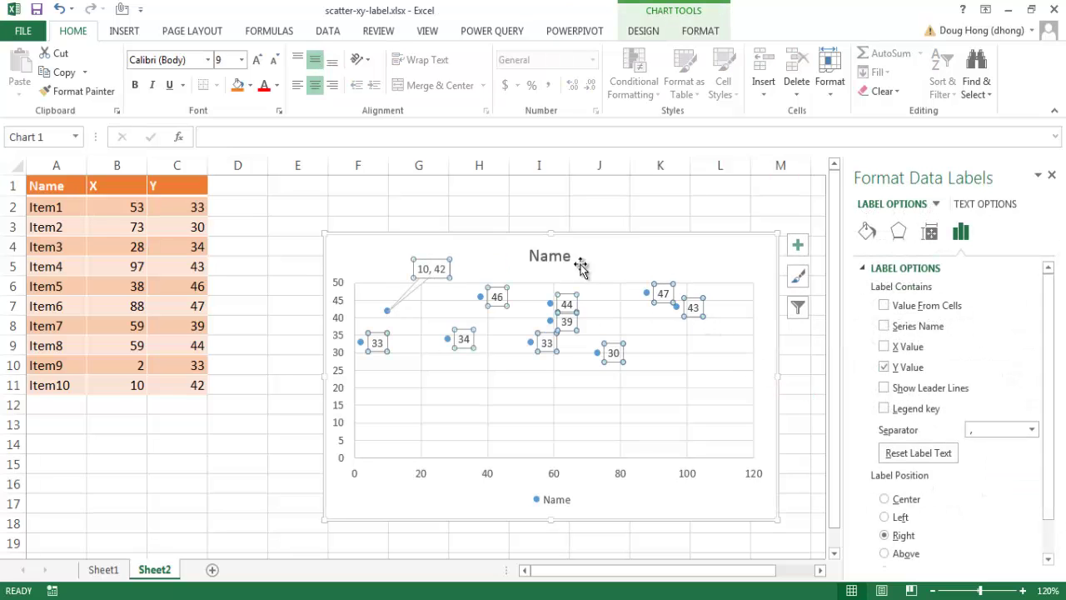
left_click(884, 305)
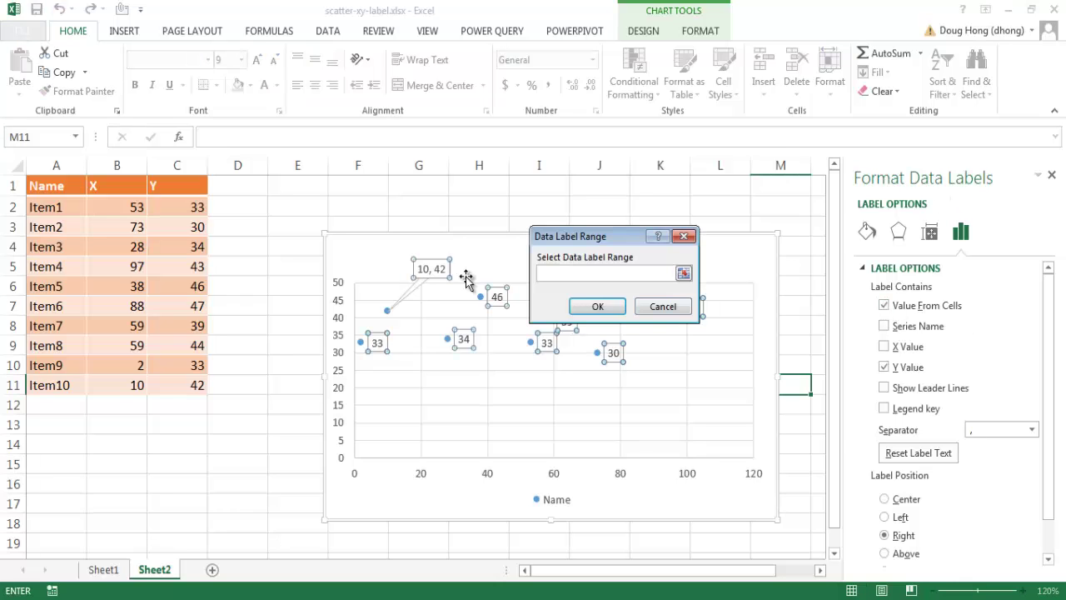
left_click(58, 210)
left_click_drag(59, 210, 59, 381)
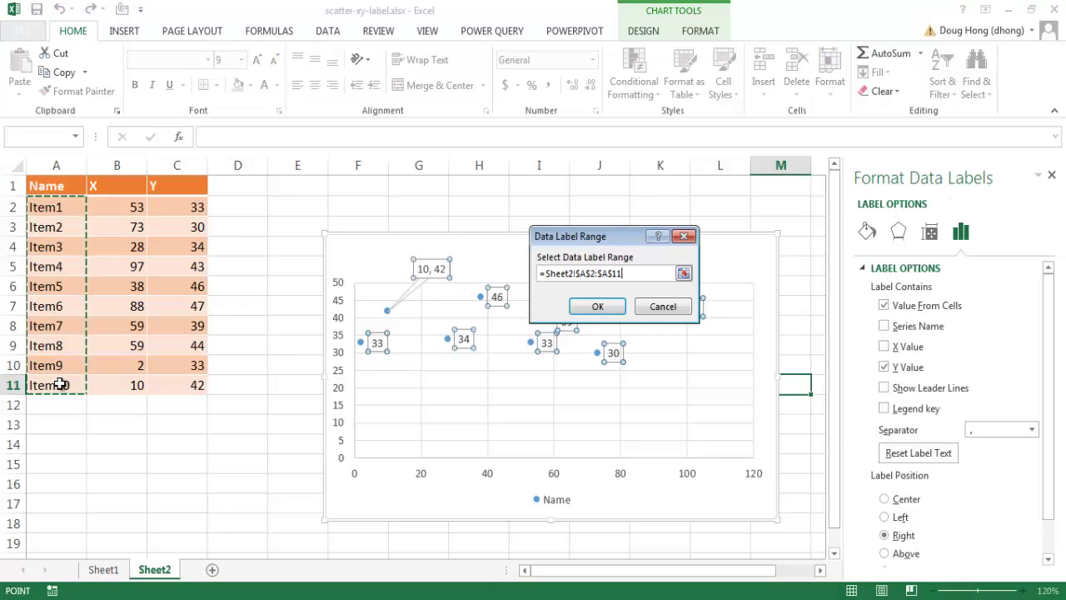
left_click(580, 307)
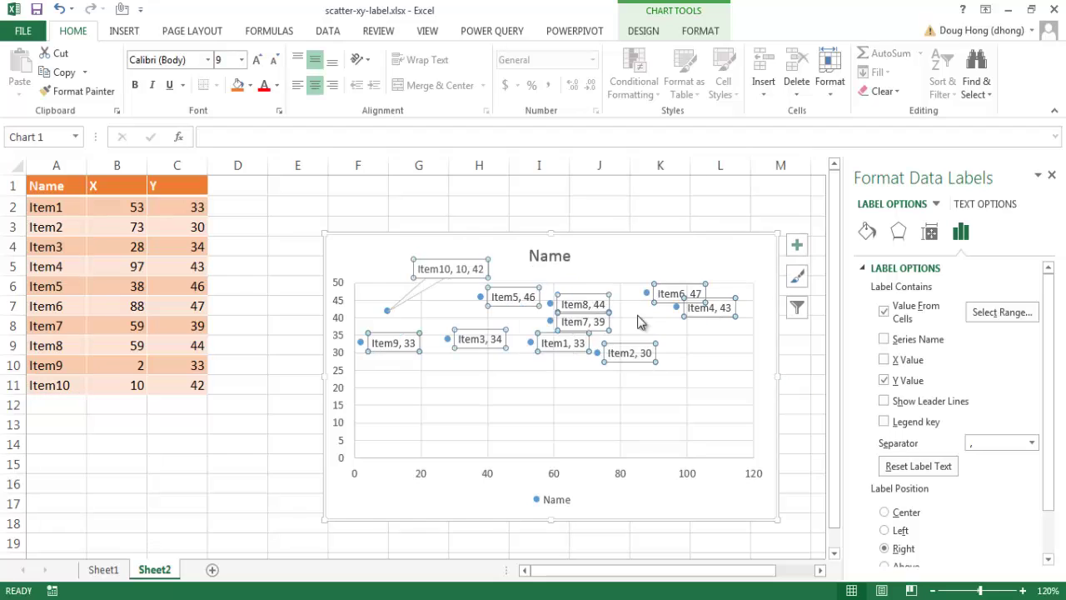
left_click(884, 380)
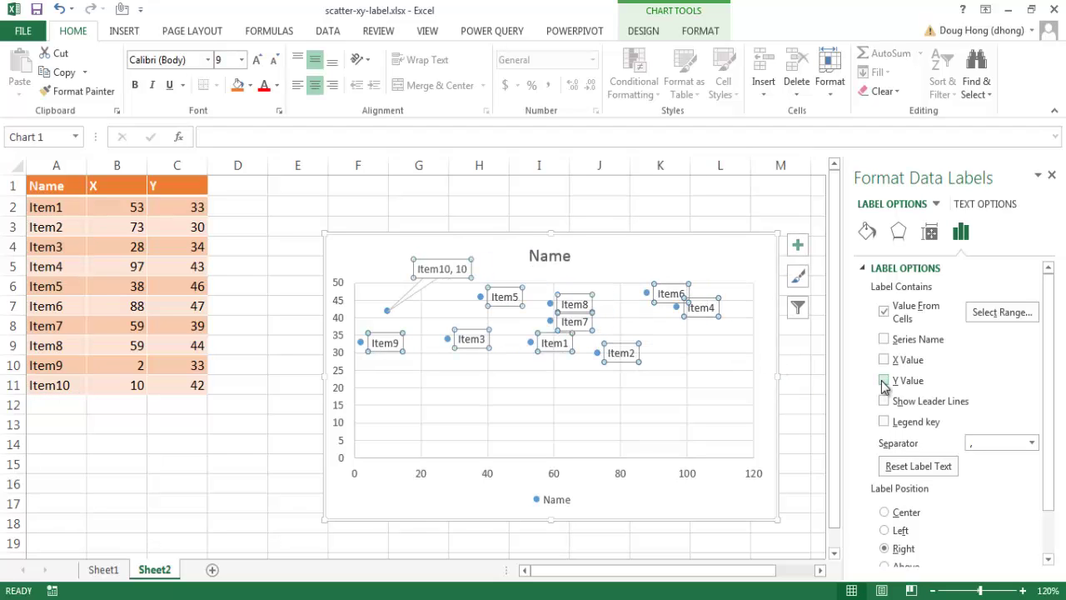
left_click(796, 377)
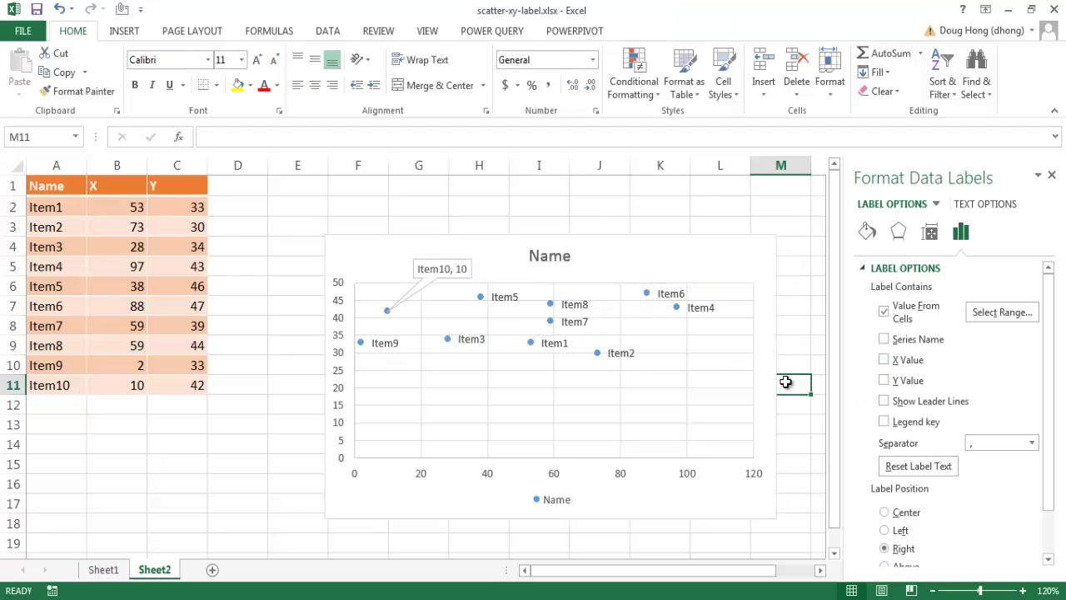
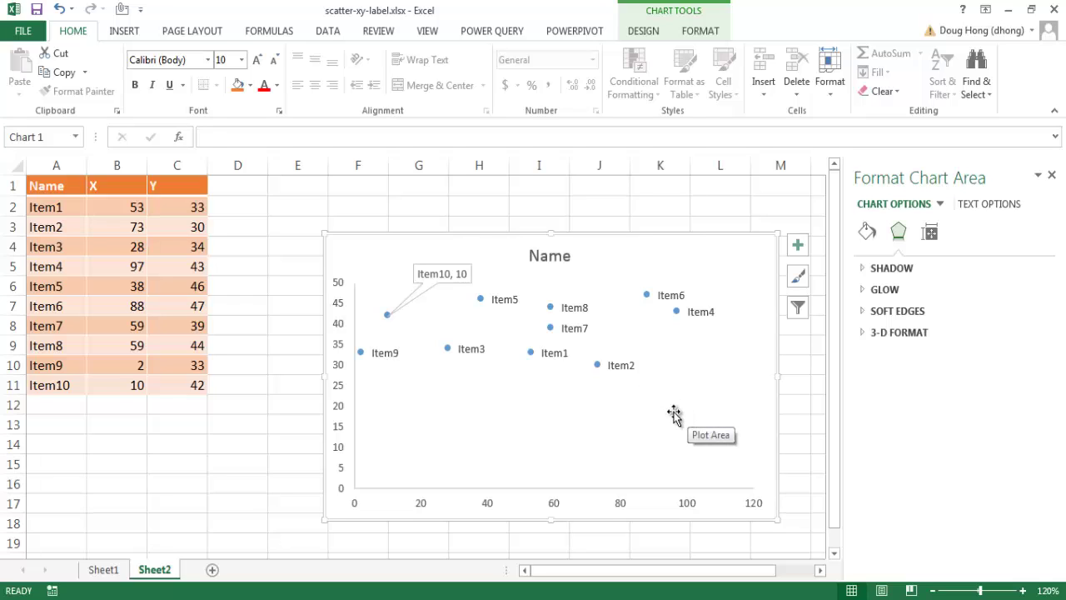
Apply the dark gradient chart style with the gridlines and white title to the scatter chart.
left_click(643, 32)
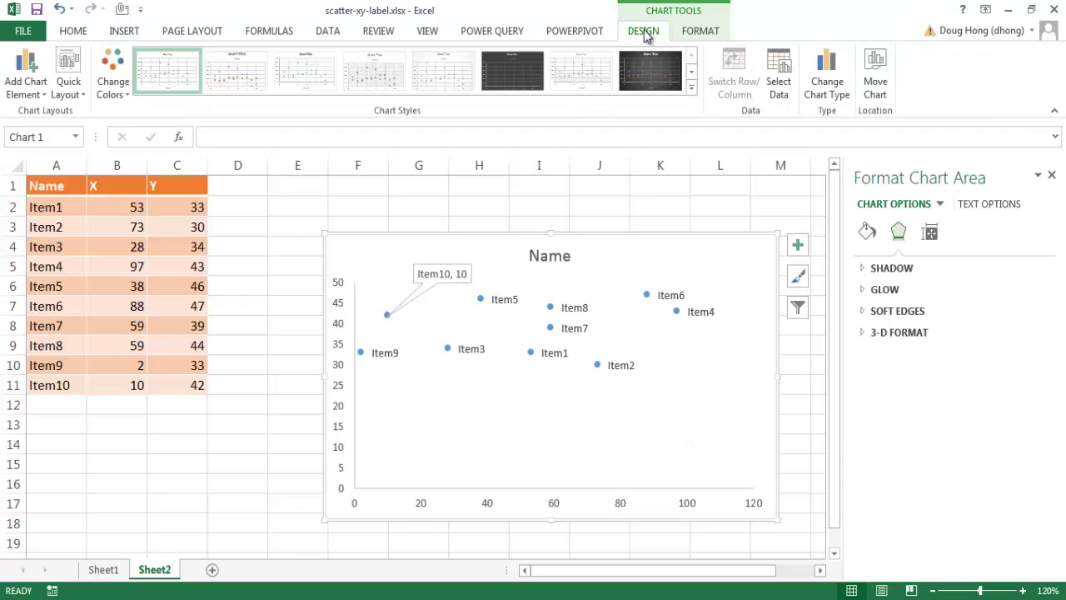
left_click(667, 68)
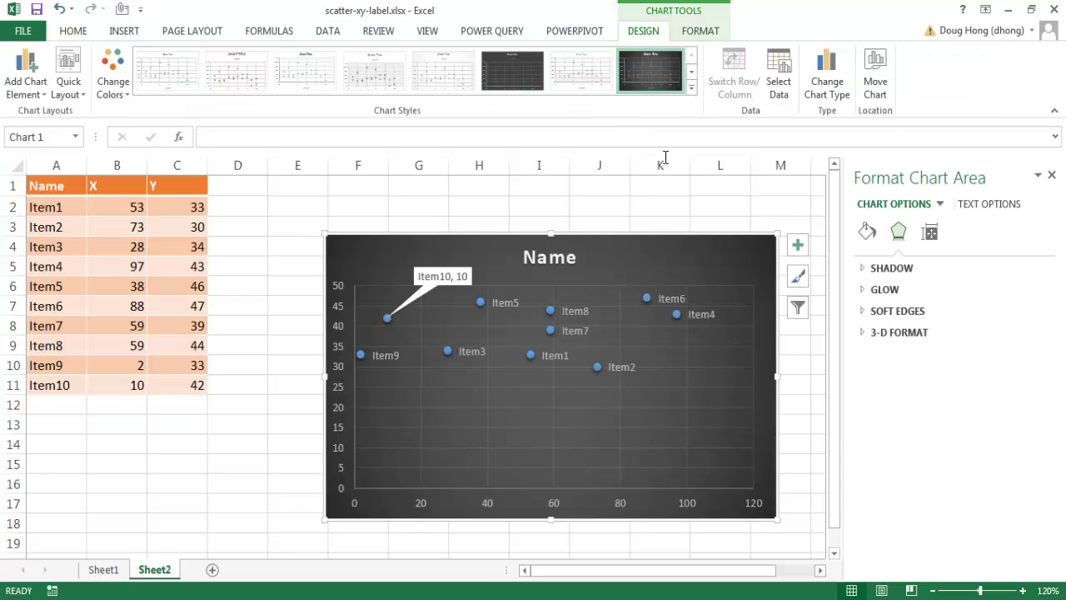
Nudge the Item10 callout slightly up and to the left within the chart, and deselect the chart.
left_click(466, 281)
left_click(461, 273)
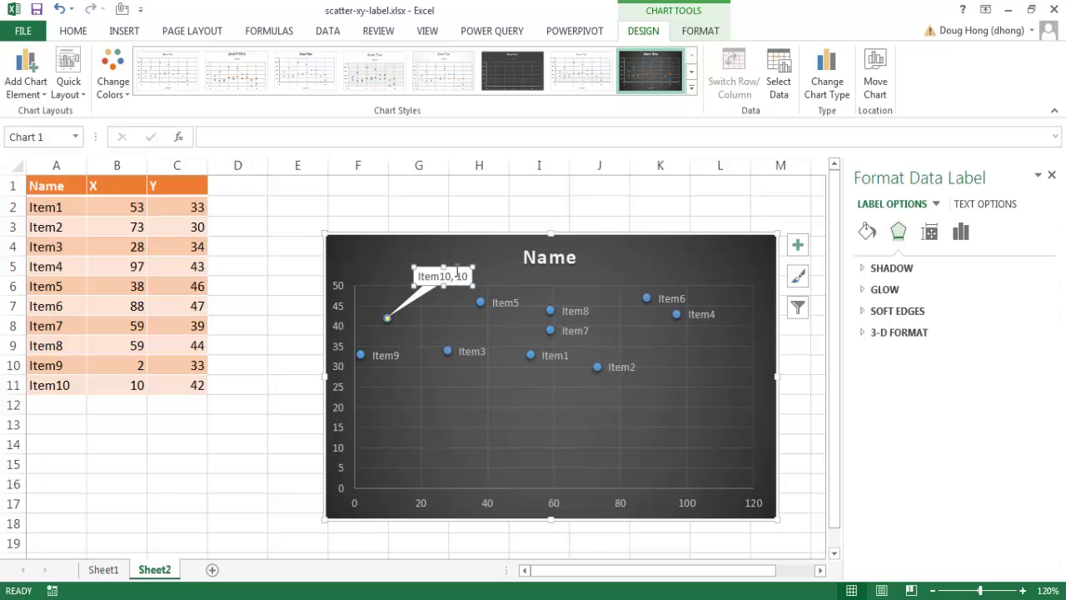
left_click_drag(455, 266, 451, 259)
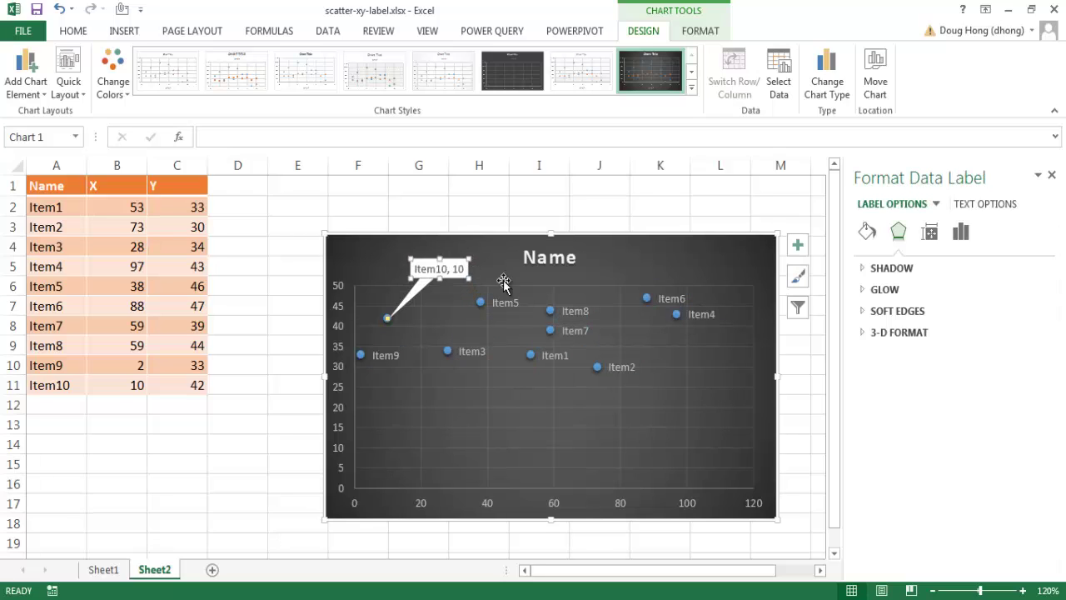
left_click(798, 393)
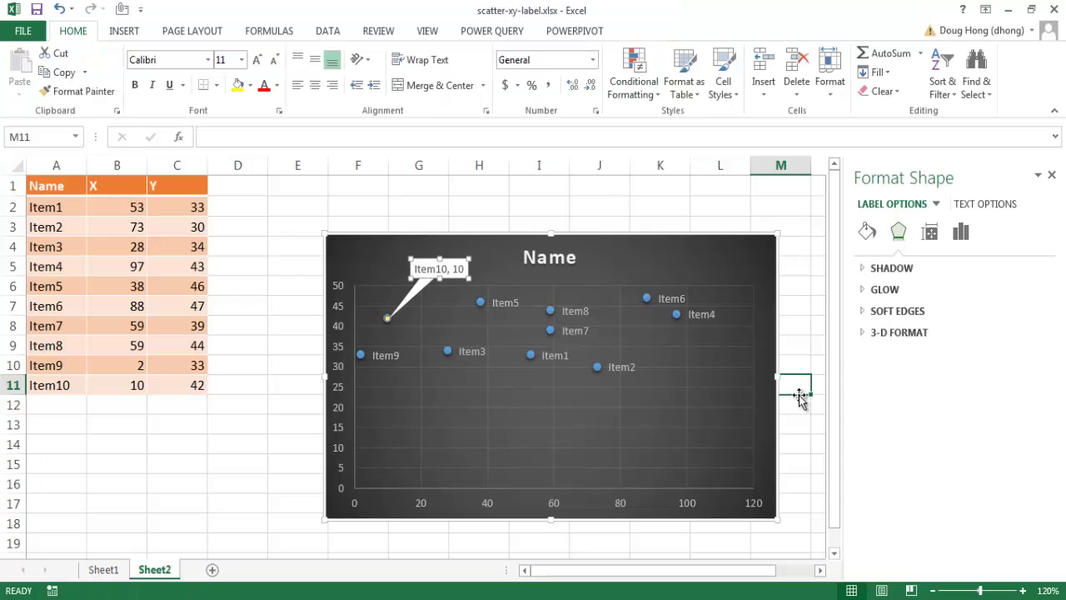
Remove the X value from only the Item10 callout so it shows just the item name, and deselect the chart.
left_click(443, 272)
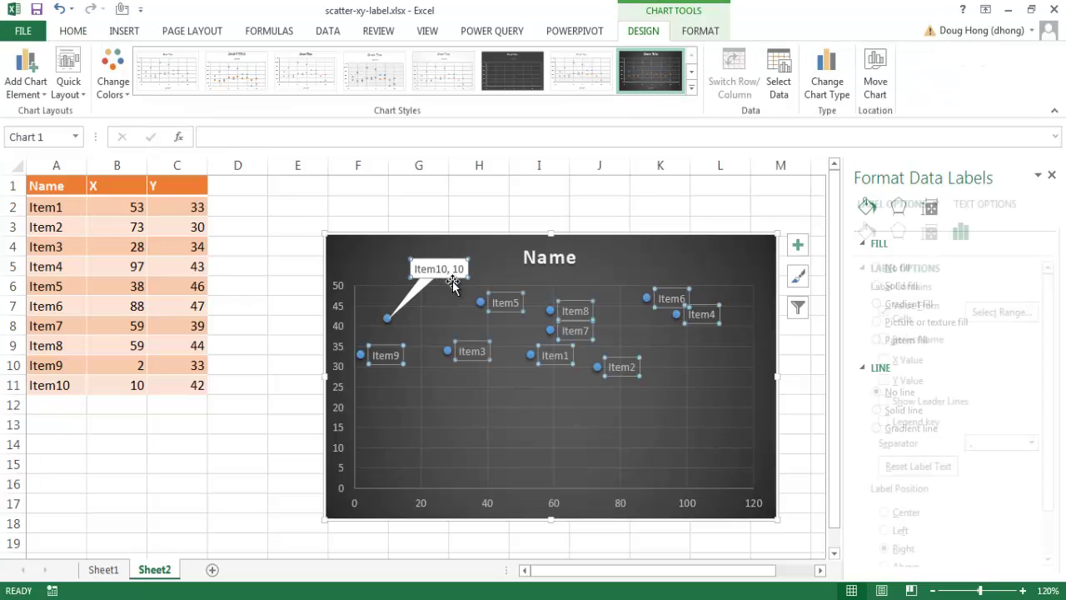
left_click(447, 273)
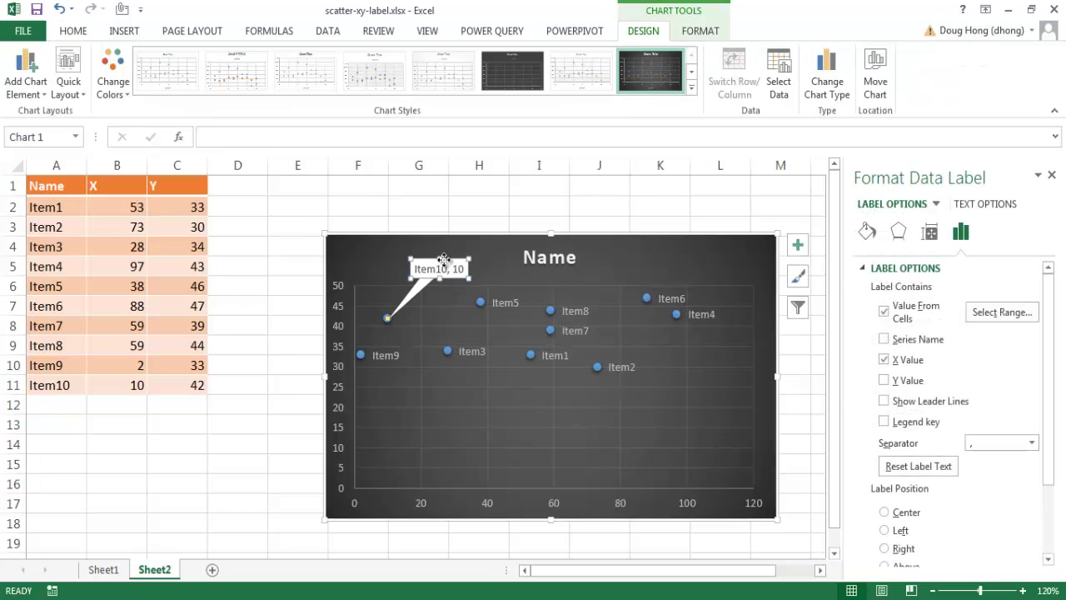
left_click(883, 359)
left_click(807, 379)
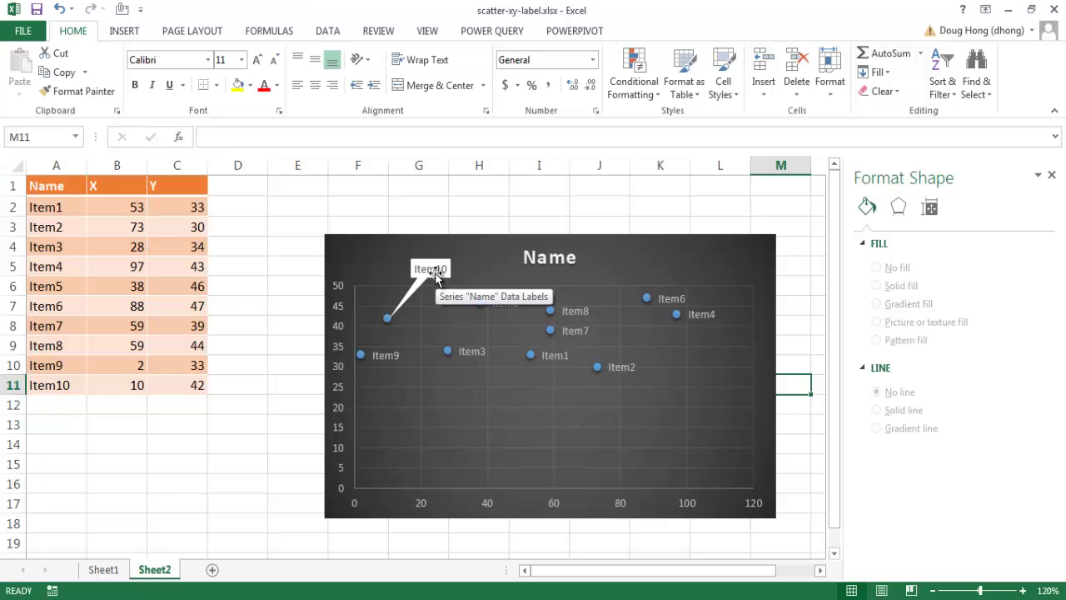
left_click(279, 301)
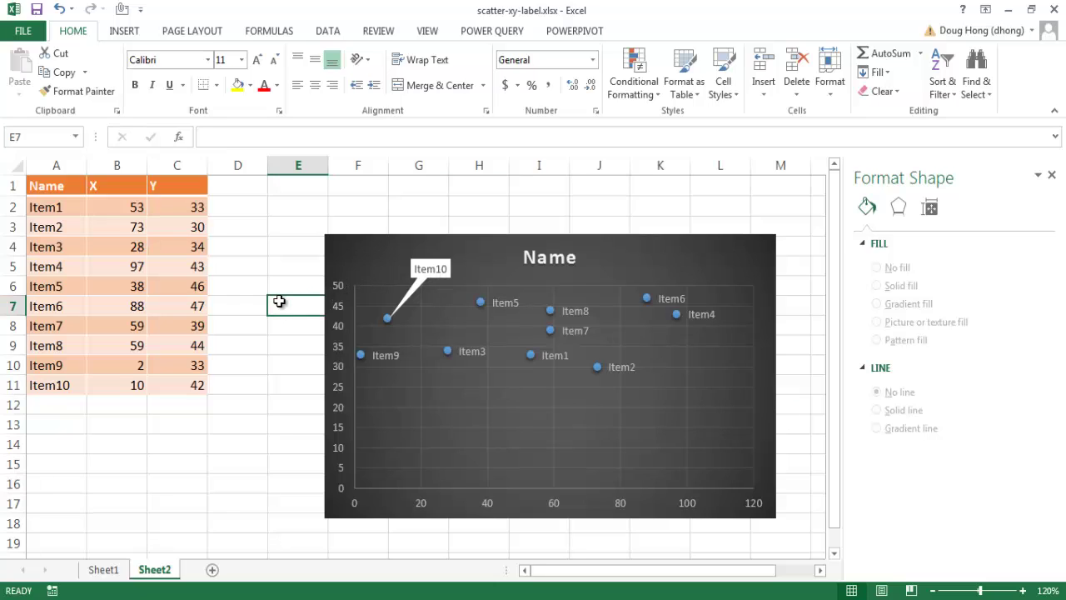